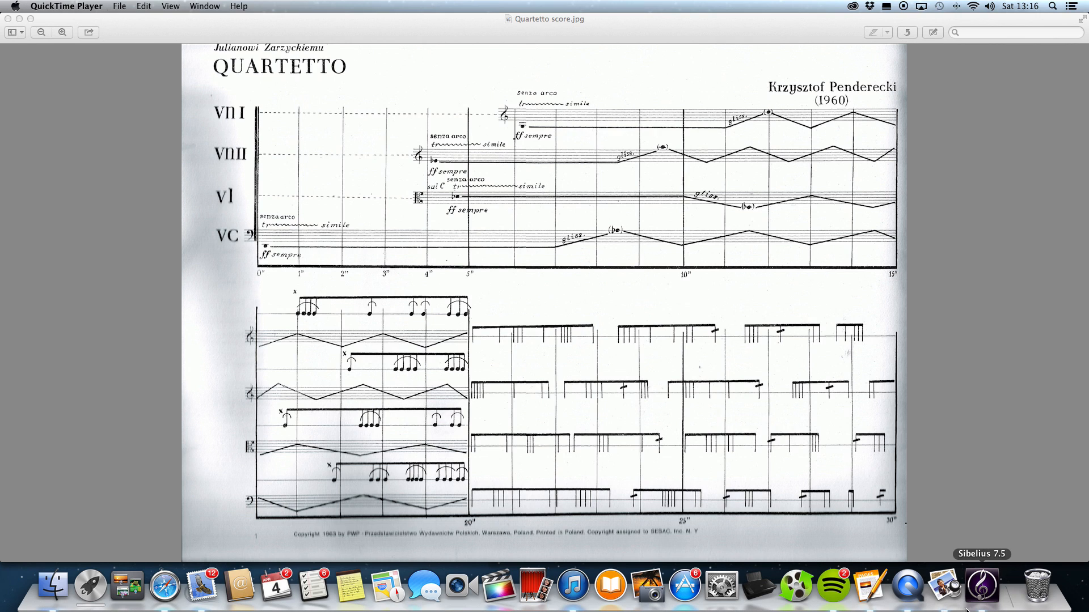
# - Switch to the Pendereki Video score in Sibelius and select bar 7 of the Violin I staff
pyautogui.click(981, 586)
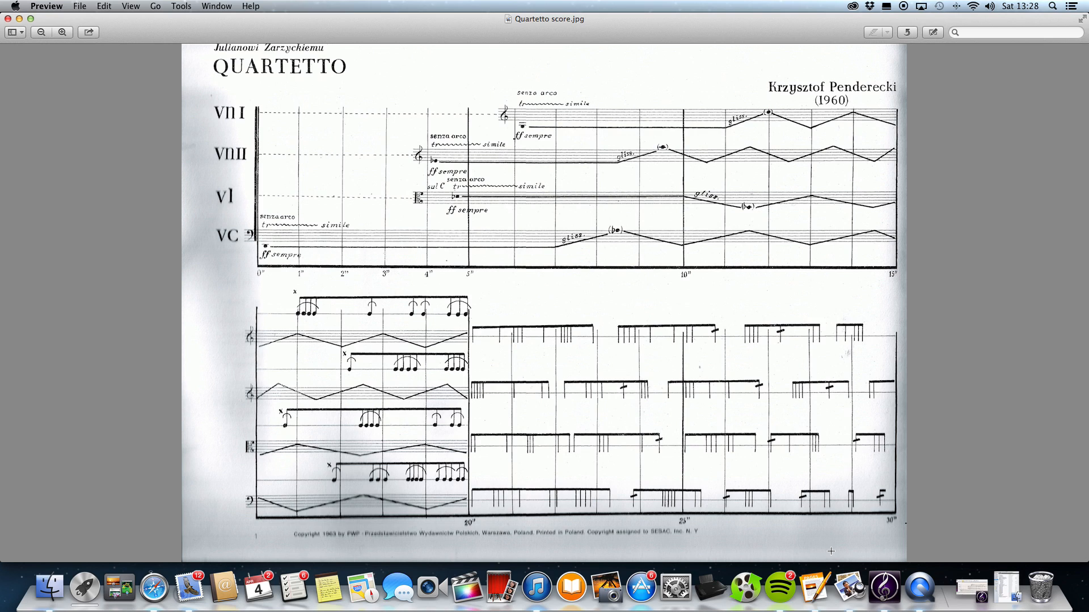
pyautogui.click(884, 587)
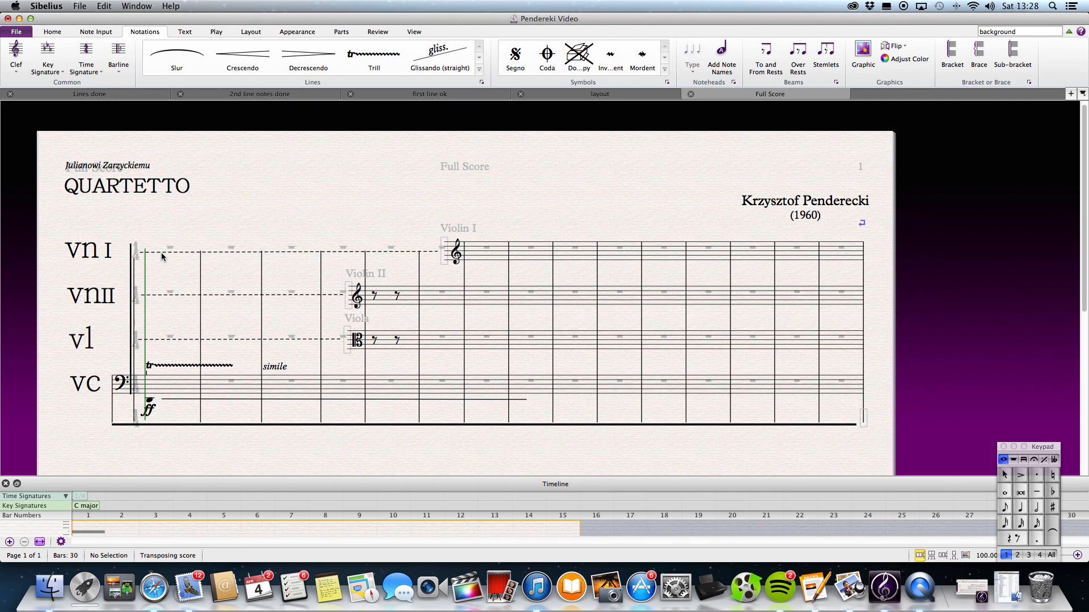
pyautogui.click(495, 254)
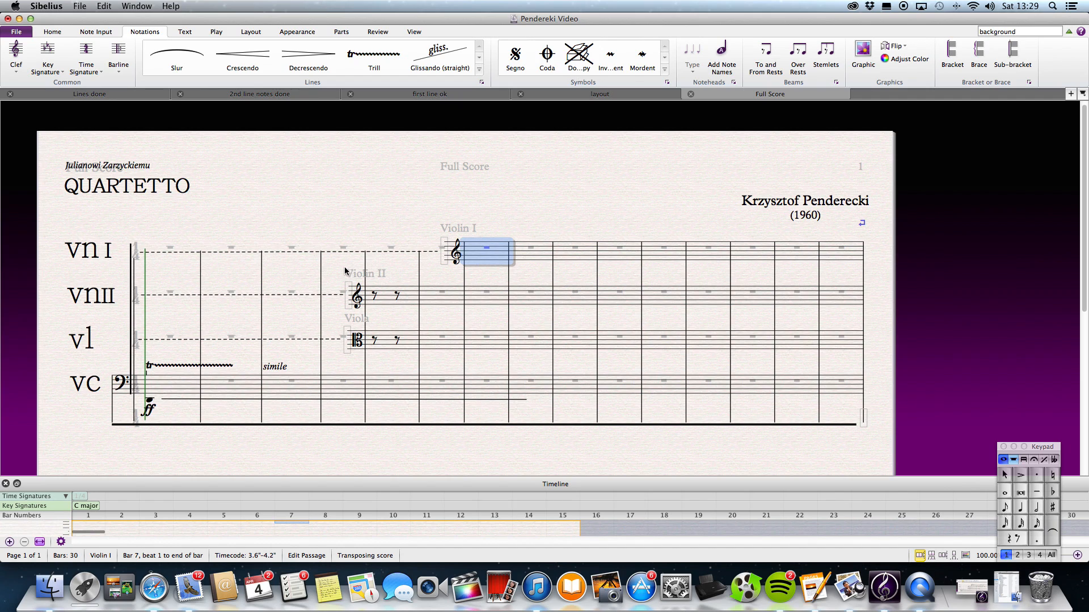
# - Add a Violin 1 instrument from the Strings family to the score
pyautogui.click(96, 32)
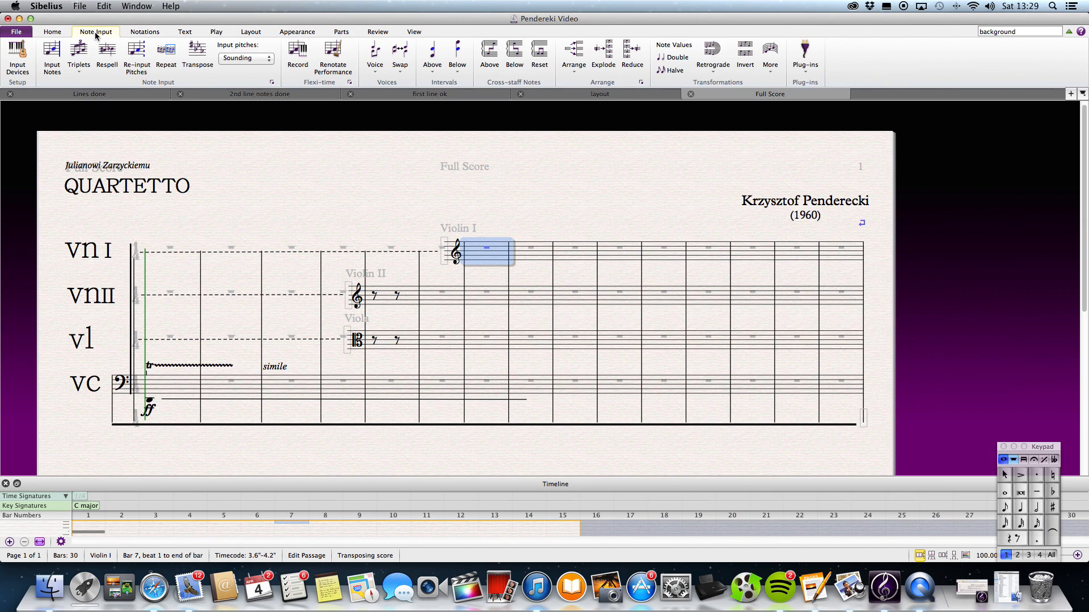
pyautogui.click(56, 34)
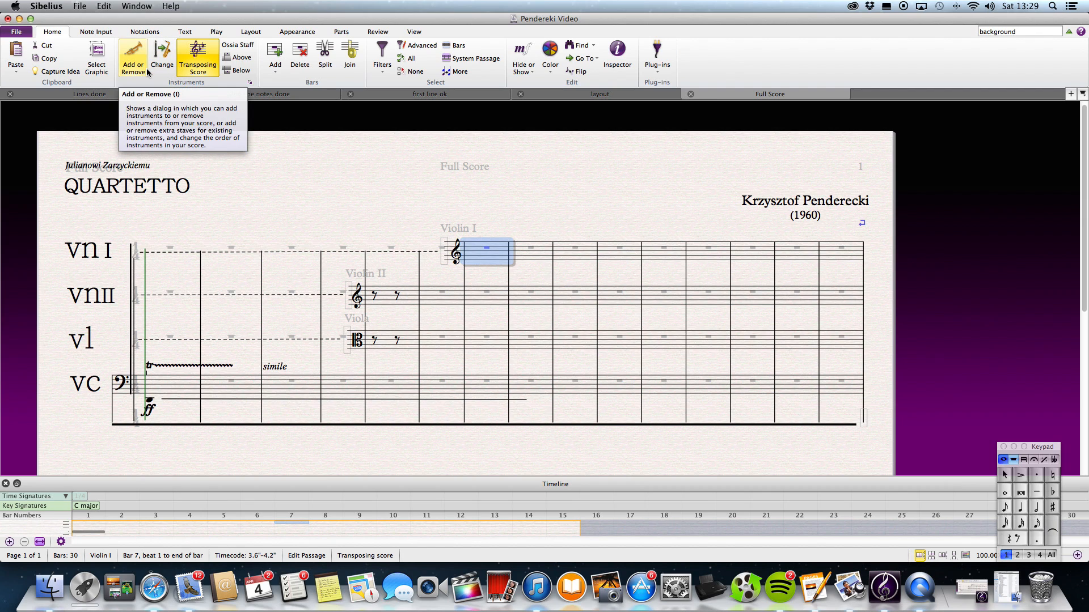
pyautogui.click(145, 71)
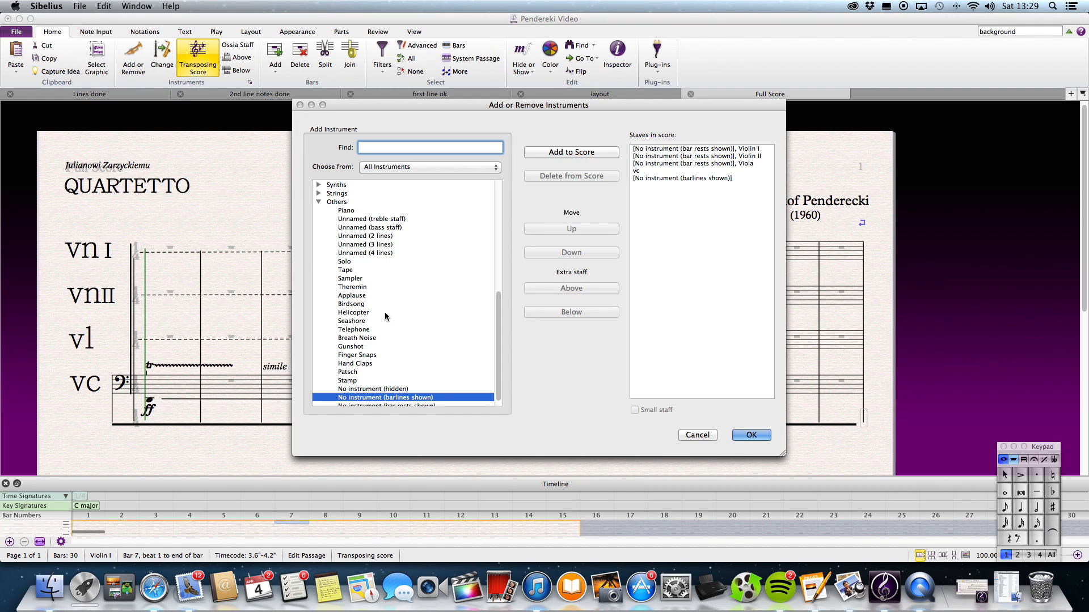
pyautogui.moveTo(497, 322); pyautogui.dragTo(491, 267)
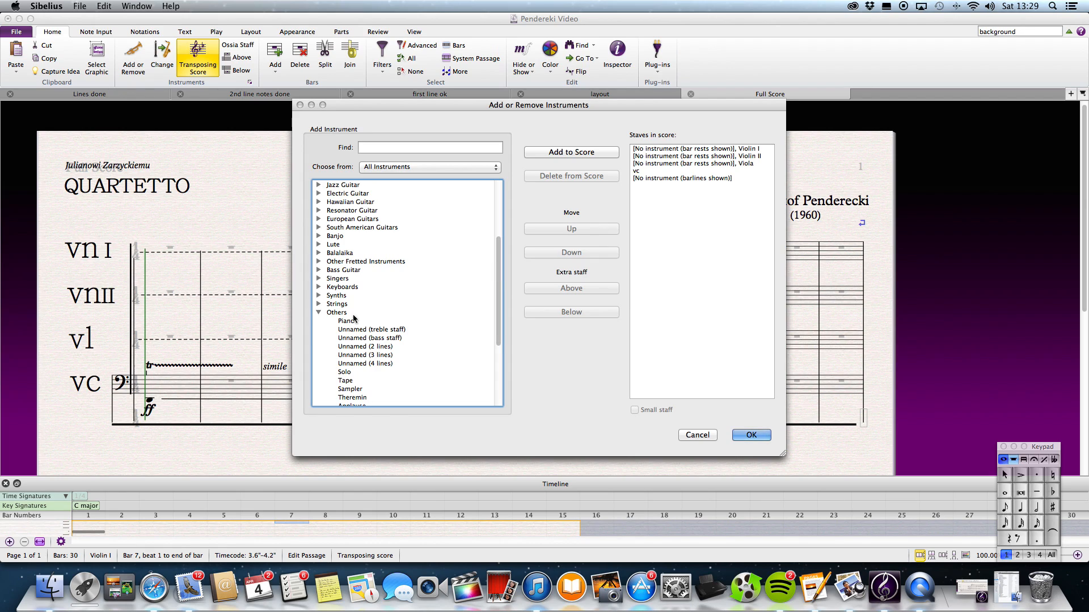
pyautogui.click(319, 305)
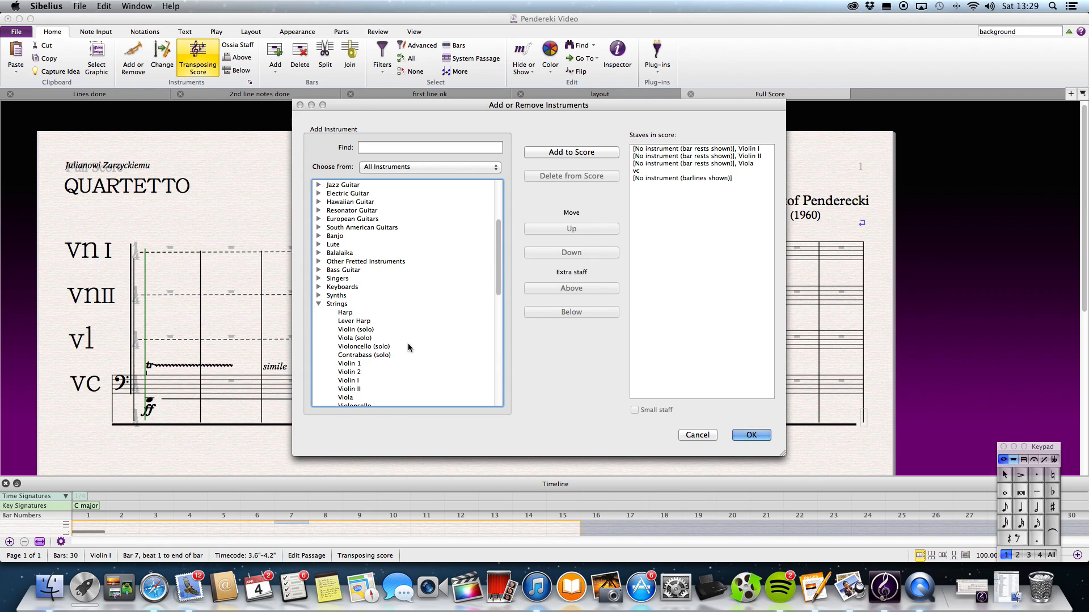
pyautogui.click(348, 366)
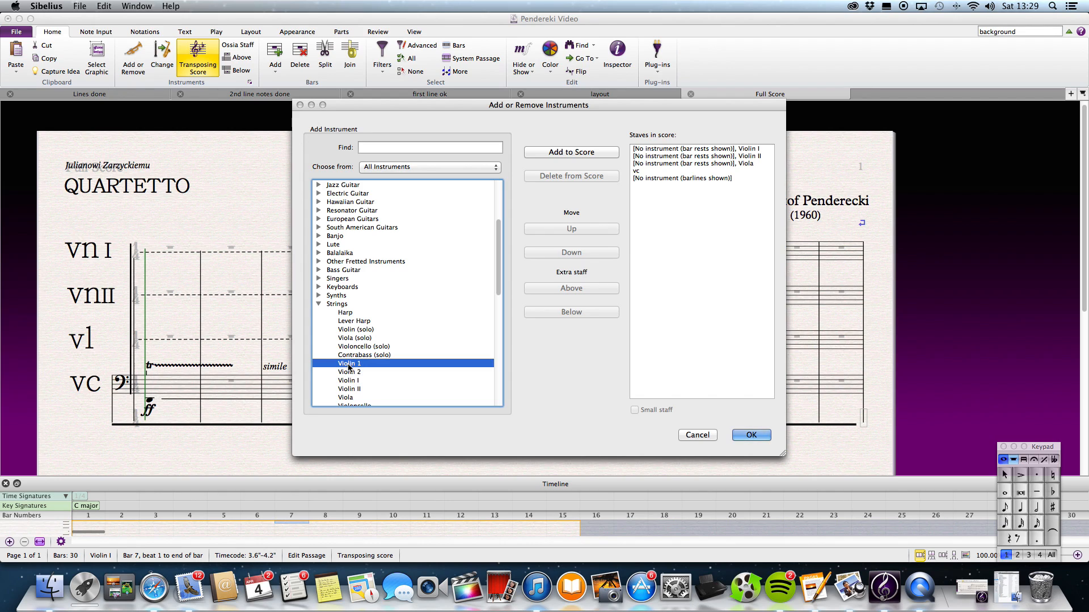
pyautogui.click(574, 154)
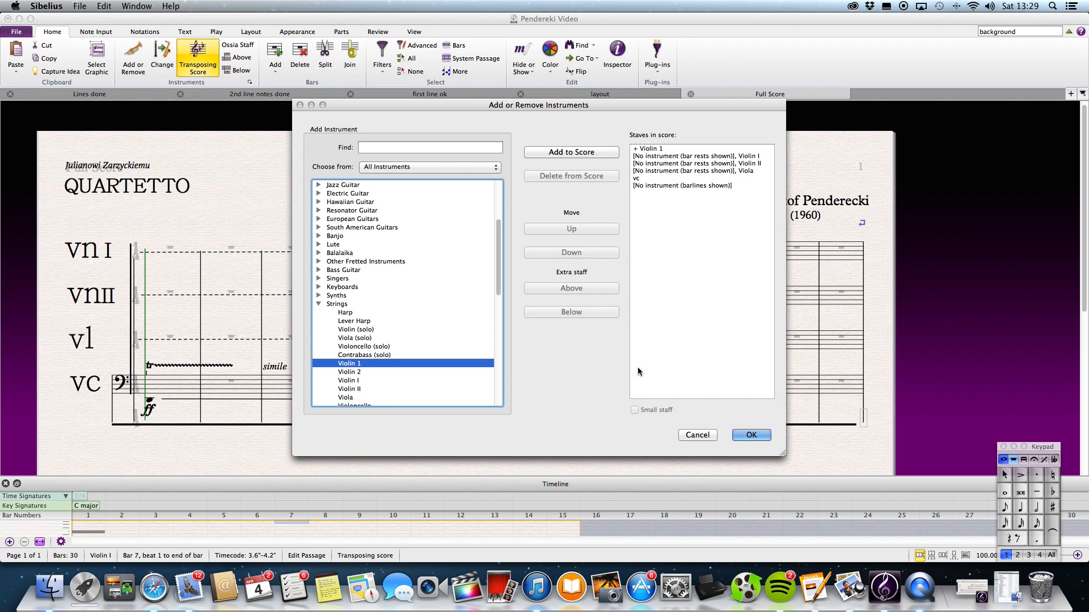
pyautogui.click(750, 435)
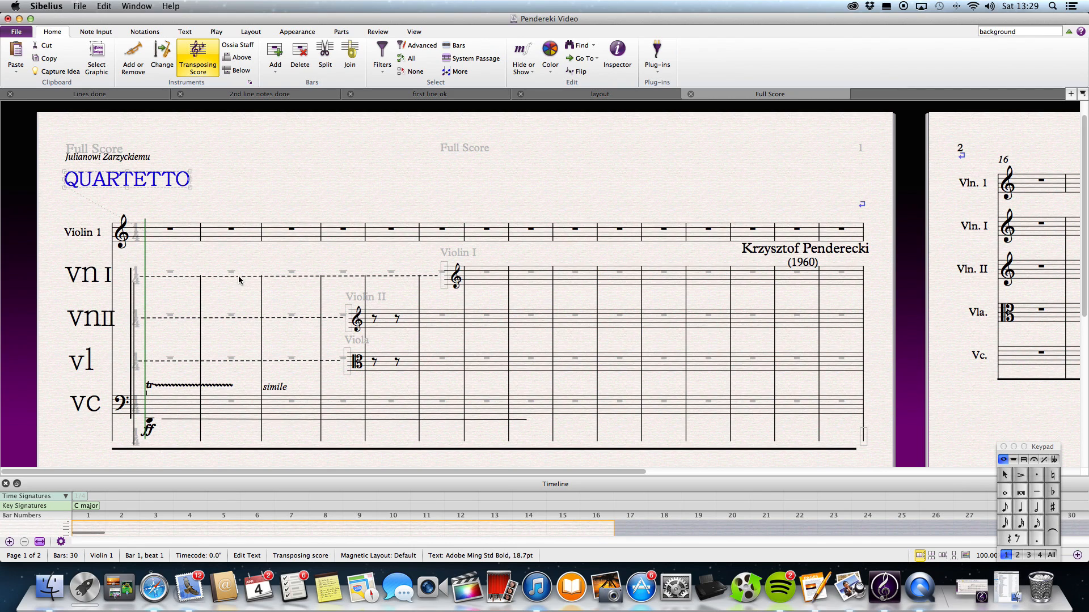
# - Change bar 1 of the new Violin 1 staff to No instrument (barlines shown) and extend that change to the end of bar 6
pyautogui.click(185, 238)
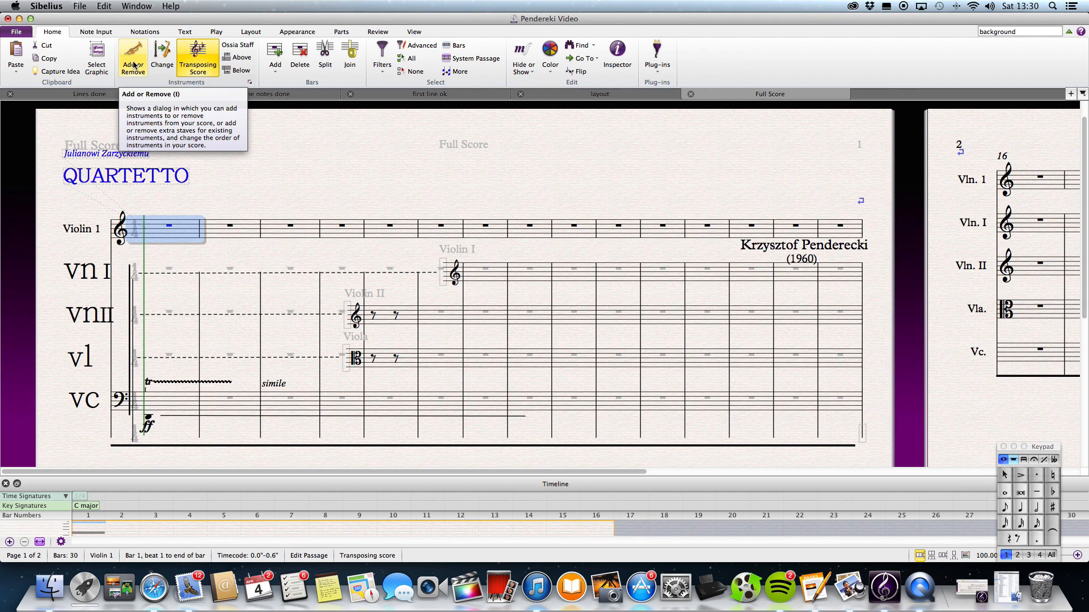
pyautogui.click(162, 52)
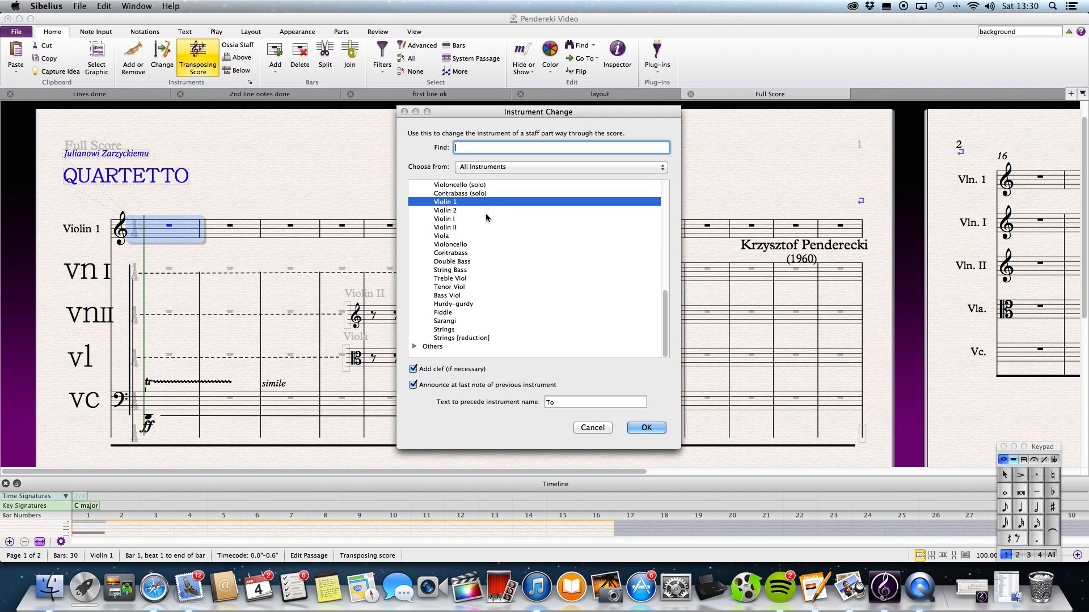
pyautogui.write('no')
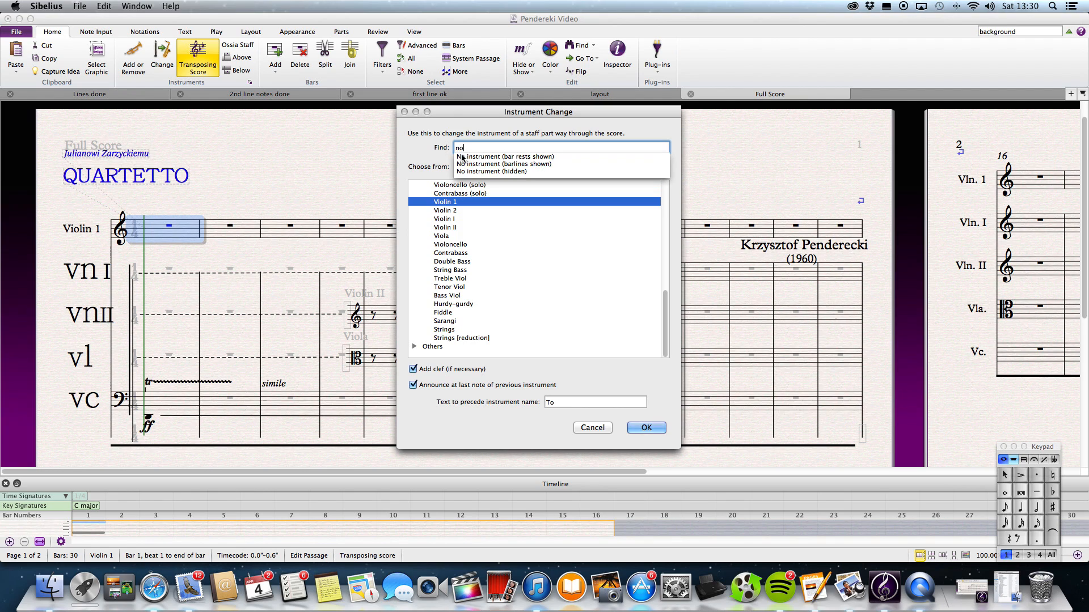
pyautogui.write(' instrument (barlines shown')
pyautogui.click(508, 164)
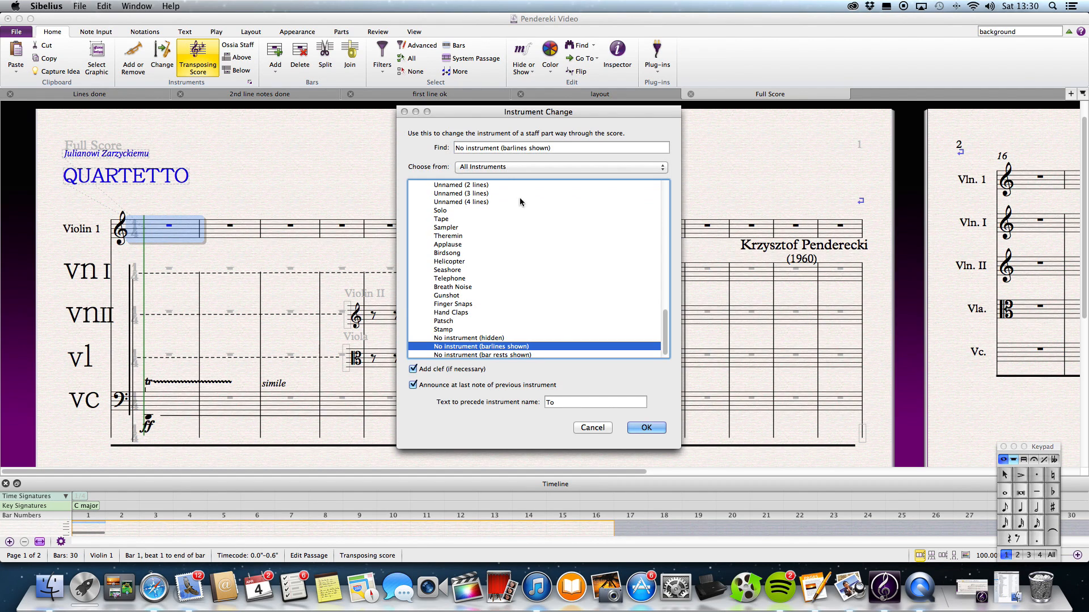
pyautogui.click(645, 428)
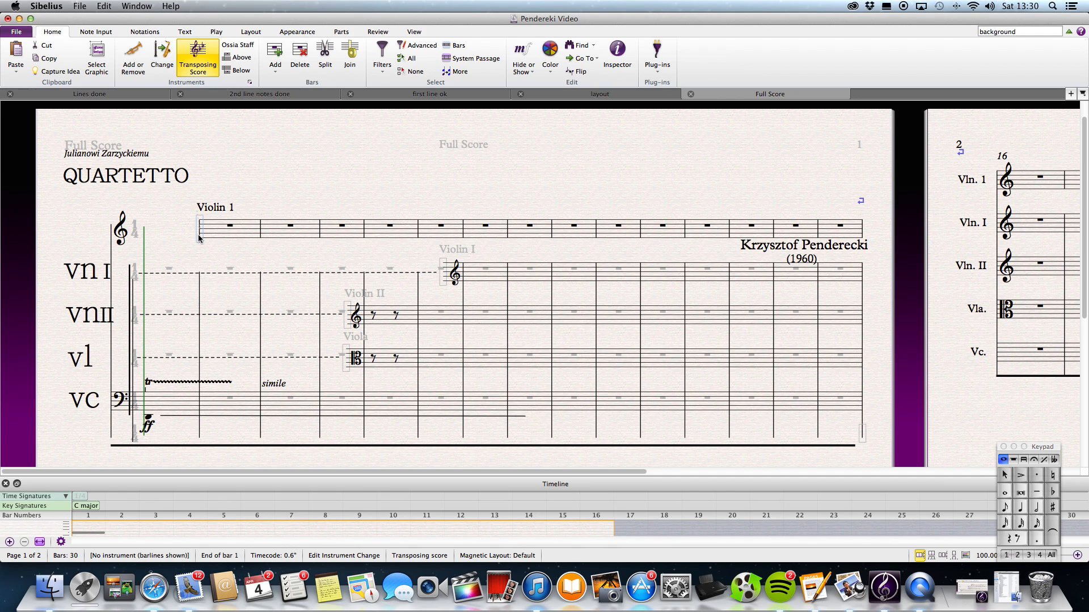
pyautogui.moveTo(198, 239); pyautogui.dragTo(442, 245)
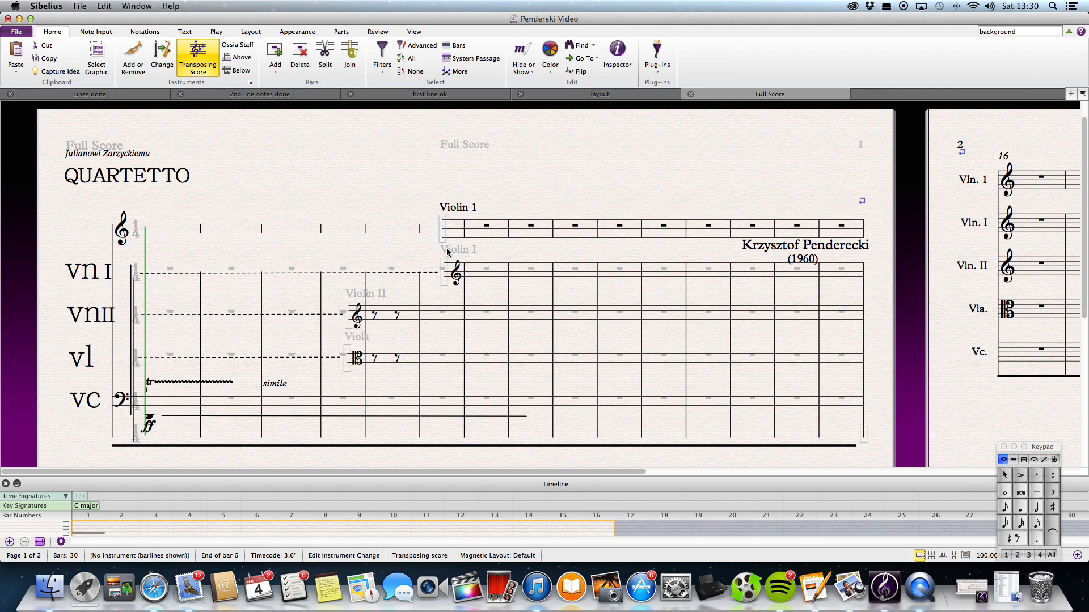
# - Hide the Violin 1 label above the new staff and check the layout against the scanned Quartetto score
pyautogui.click(458, 209)
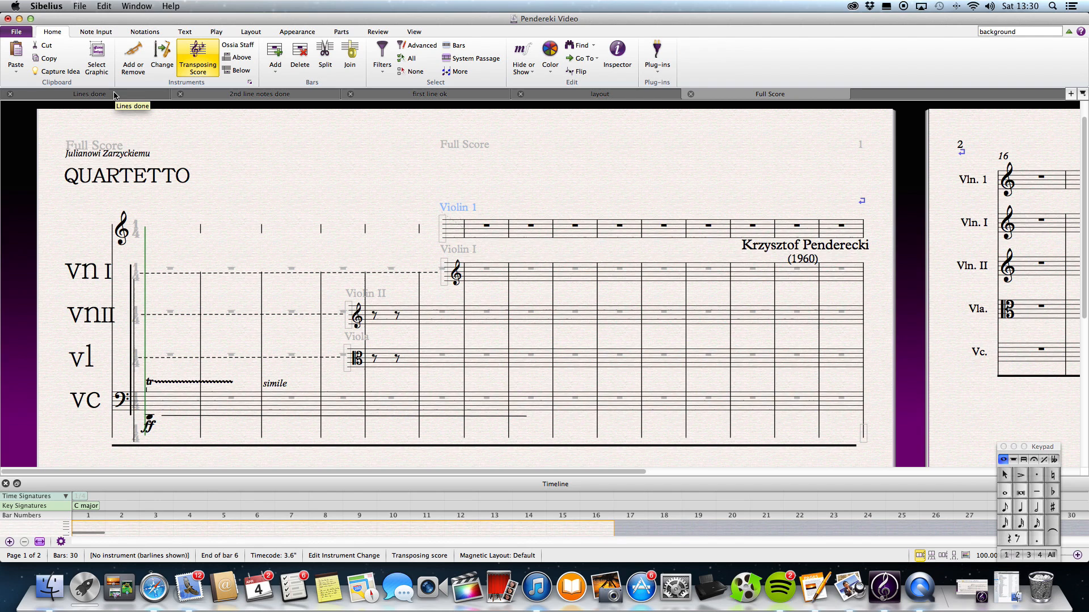
pyautogui.click(846, 593)
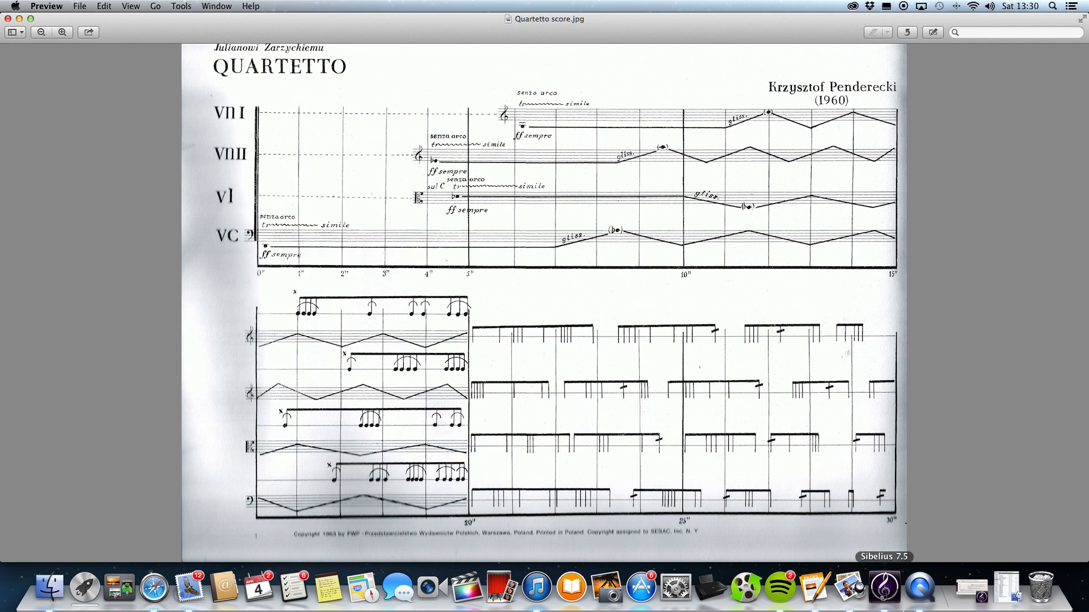
pyautogui.click(884, 590)
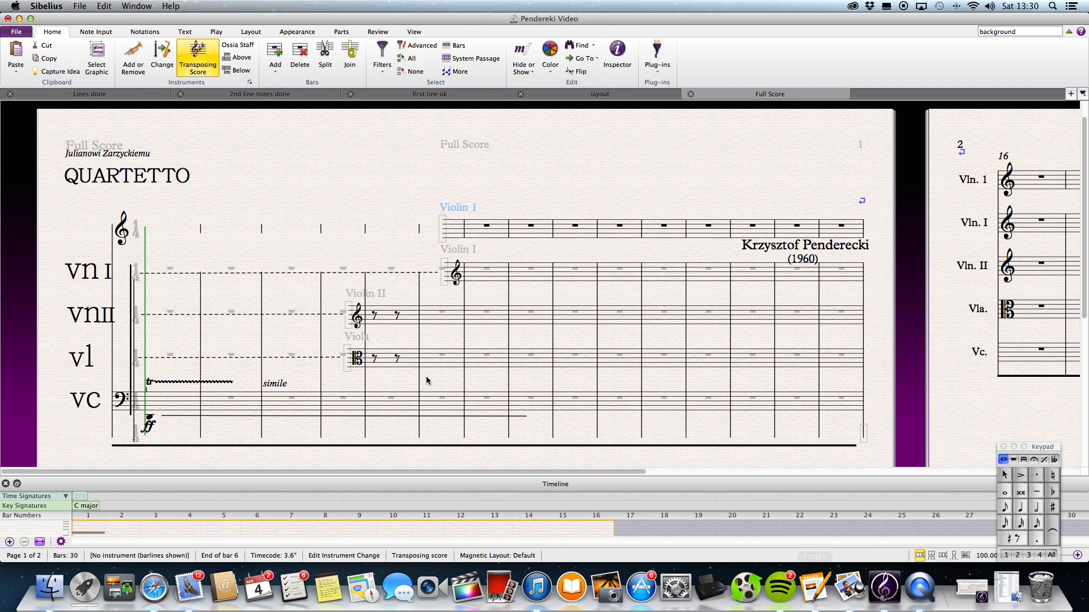
pyautogui.click(486, 203)
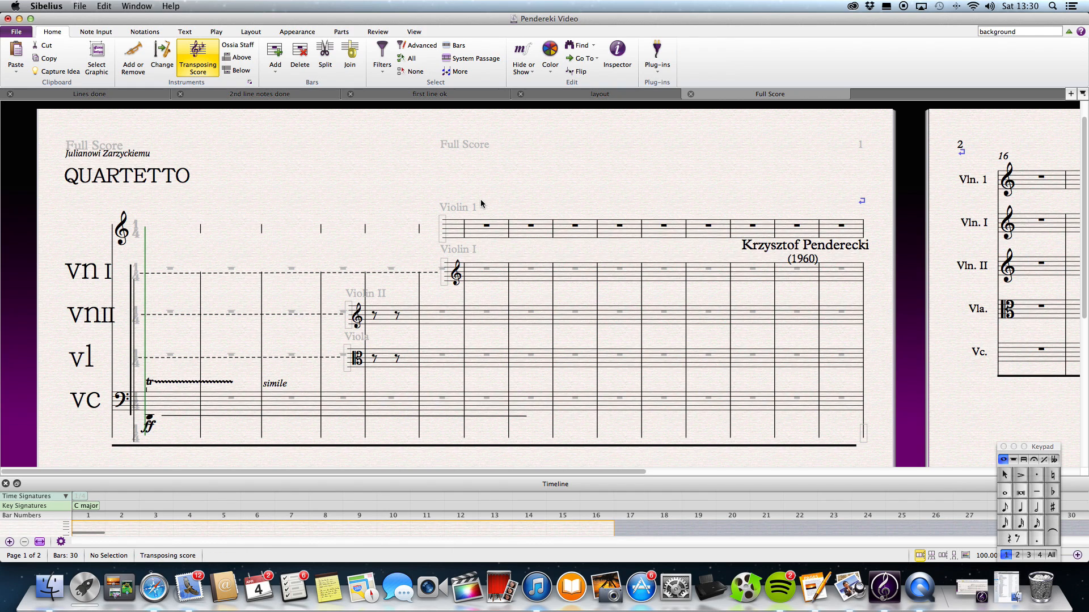
# - Place a blank clef at the beginning of the new Violin 1 staff in bar 1
pyautogui.click(141, 233)
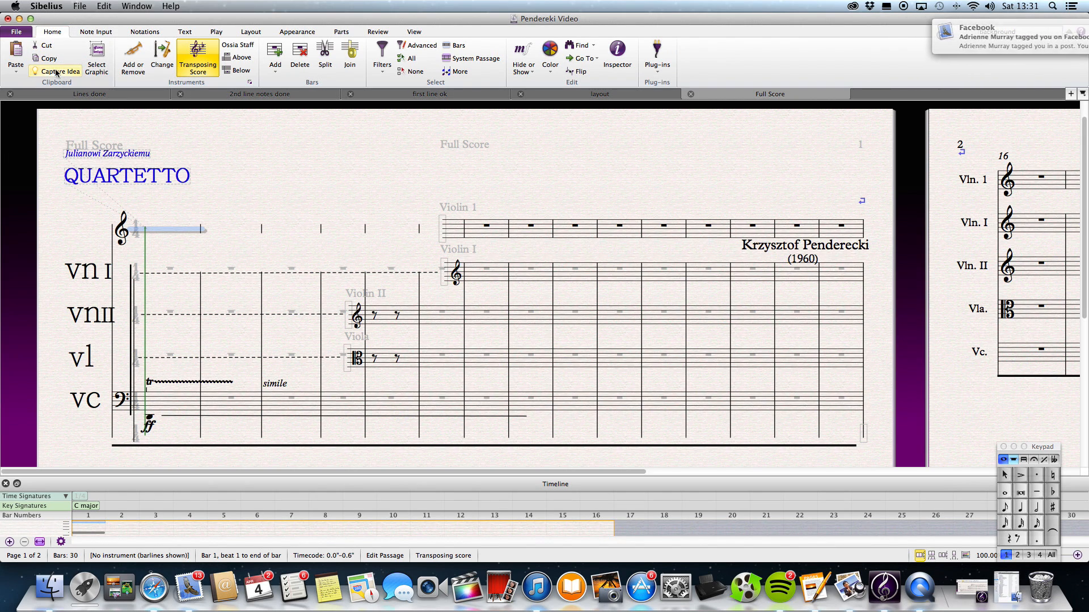
pyautogui.click(90, 34)
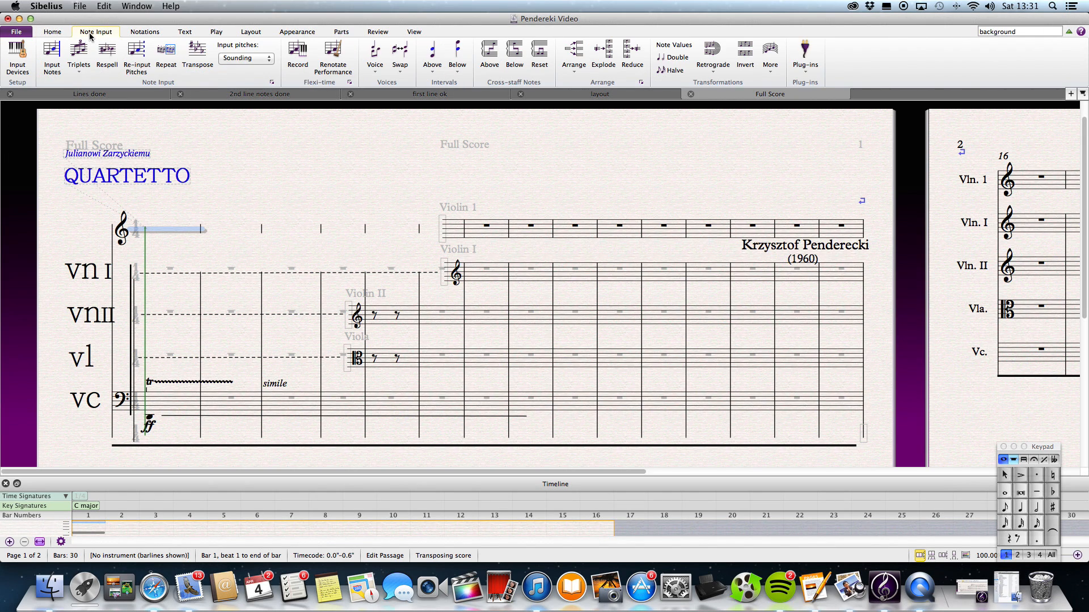
pyautogui.click(139, 33)
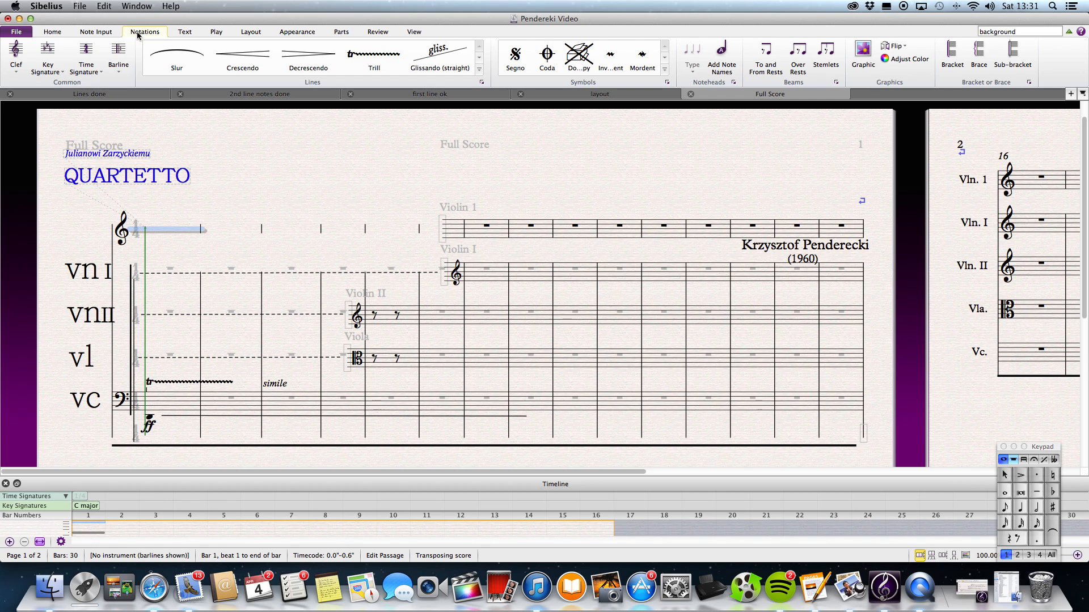
pyautogui.click(16, 54)
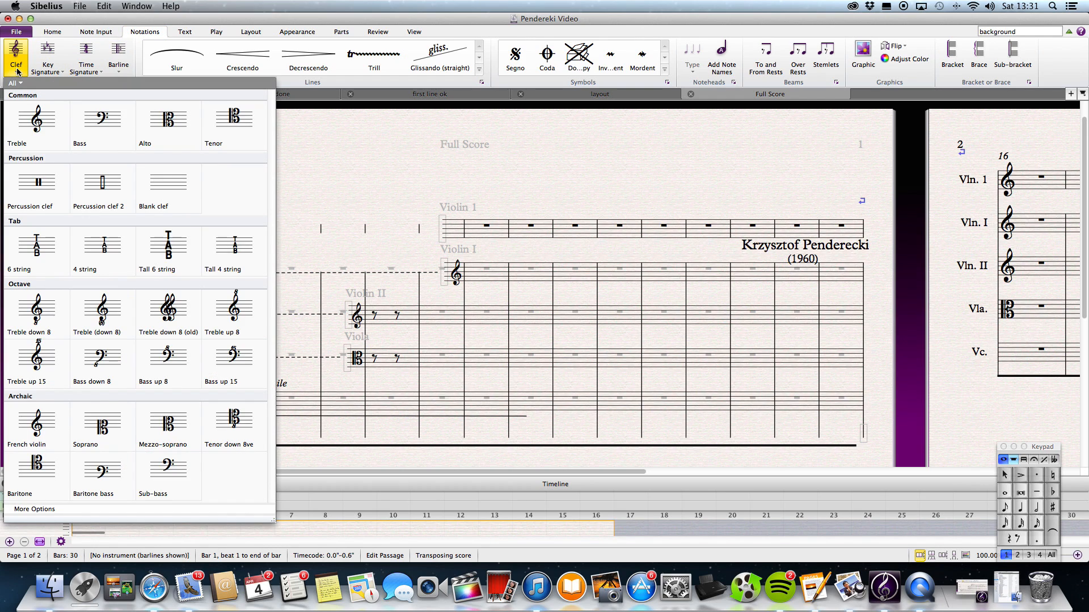
pyautogui.click(168, 193)
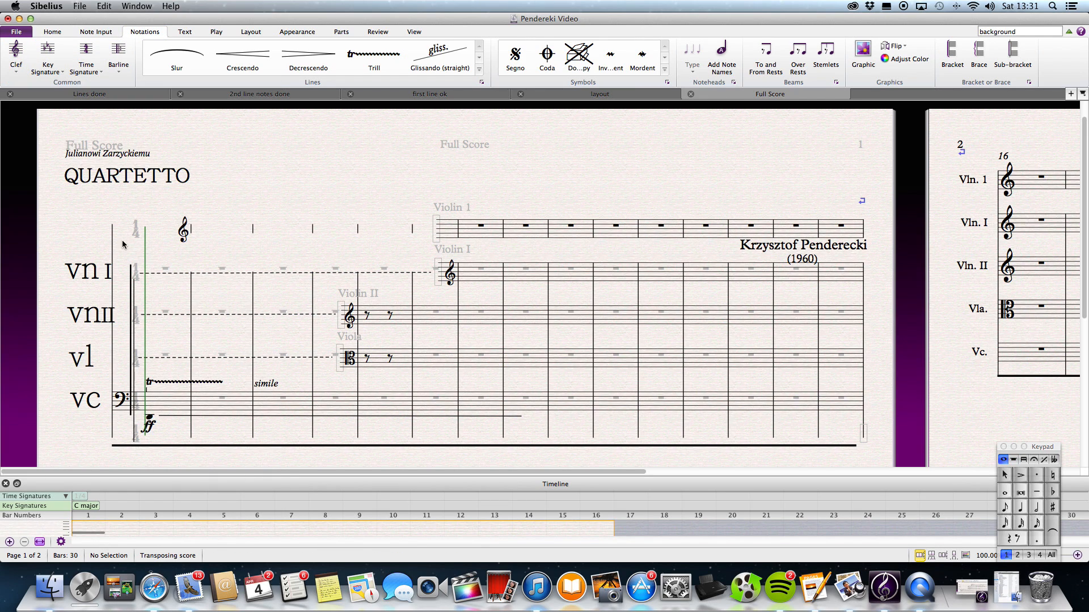
# - Move the new staff's treble clef from bar 1 to the end of bar 6, where the full staff begins
pyautogui.hscroll(2, 142, 244)
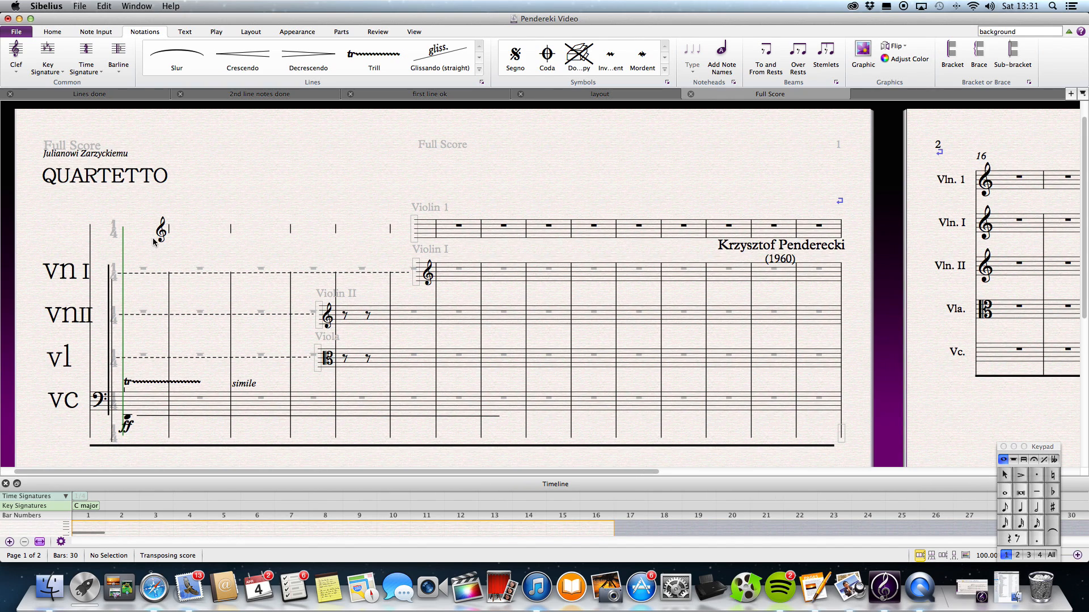
pyautogui.moveTo(160, 235); pyautogui.dragTo(430, 243)
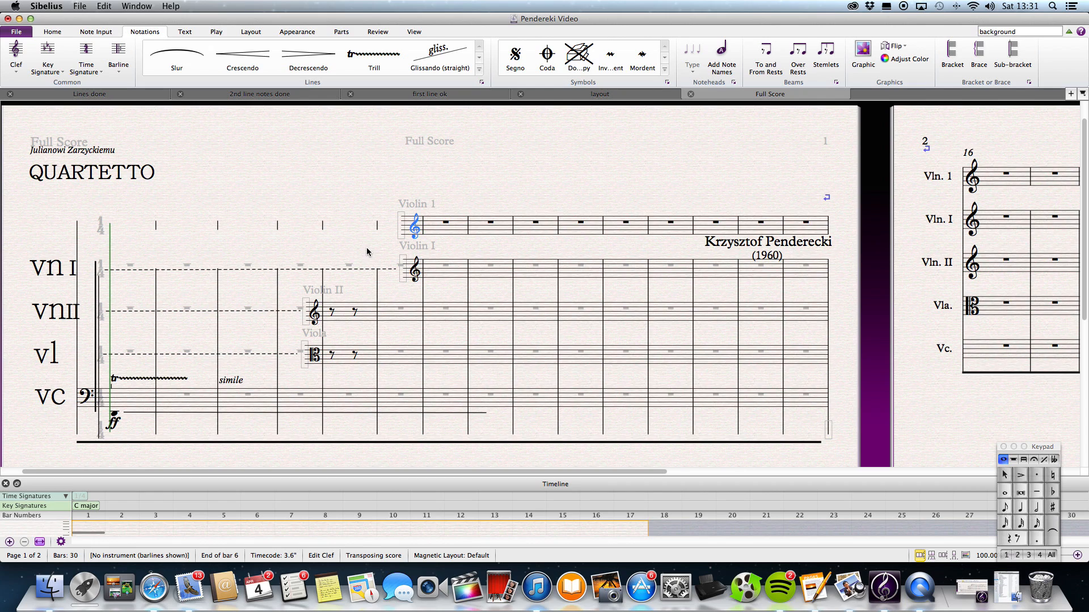
pyautogui.click(363, 249)
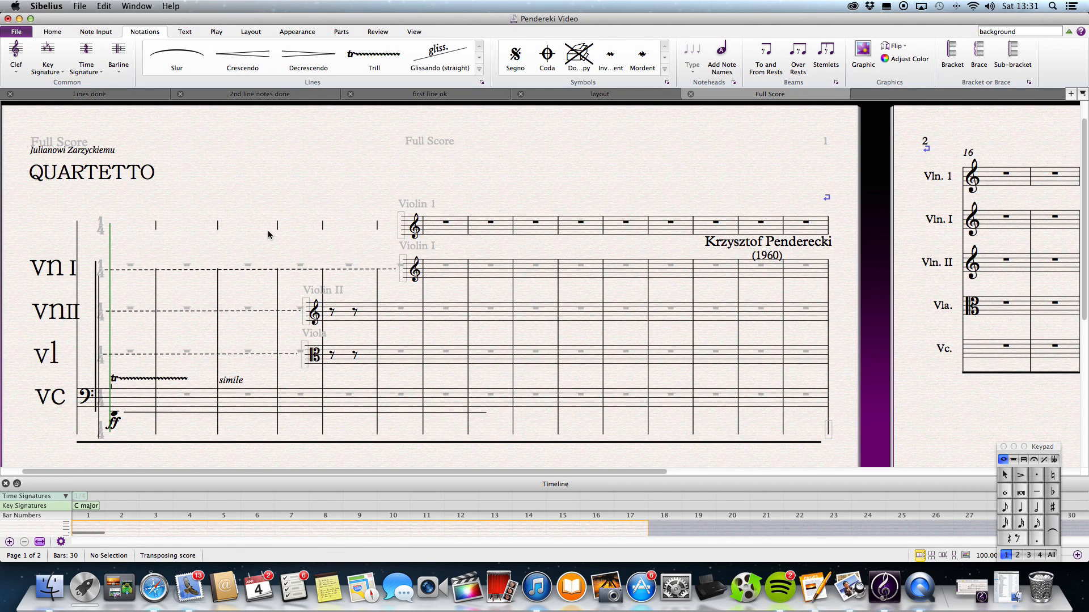
# - Add a dashed line to the new Violin 1 staff from bar 1 to the end of bar 6
pyautogui.click(135, 230)
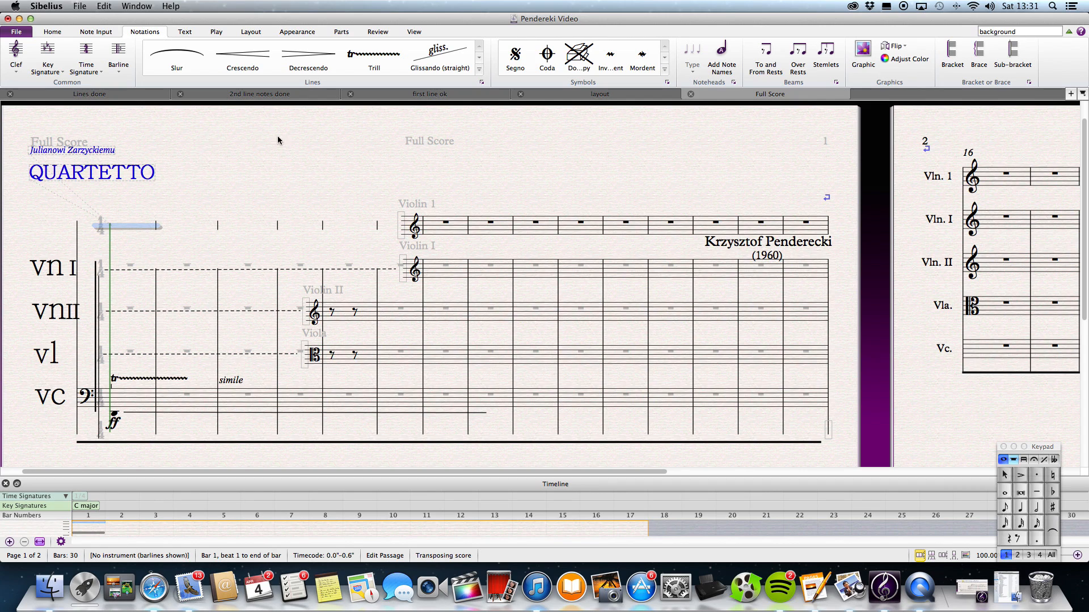
pyautogui.click(479, 70)
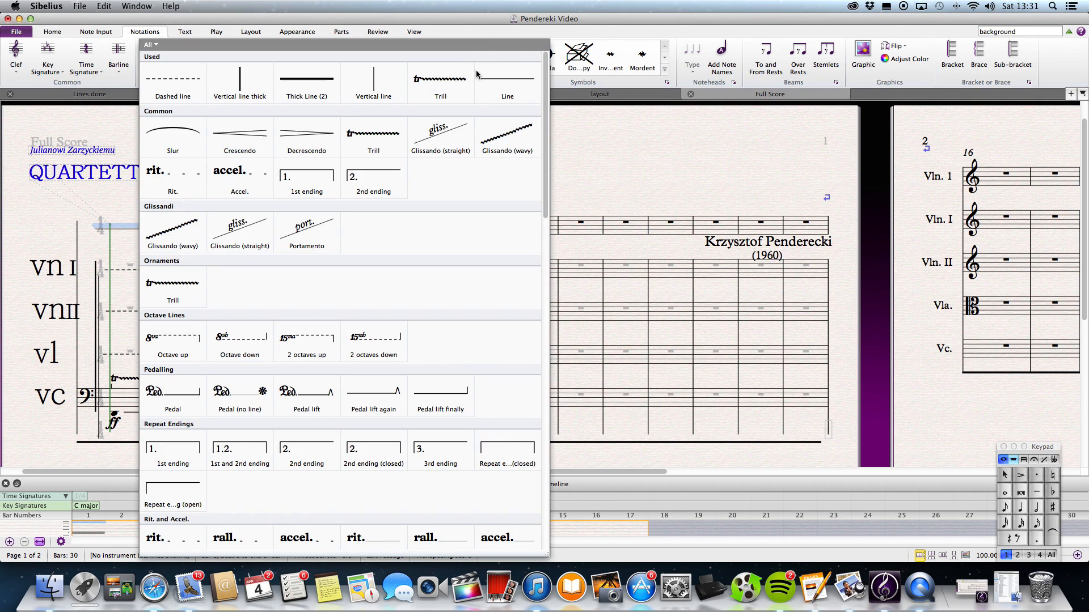
pyautogui.click(170, 94)
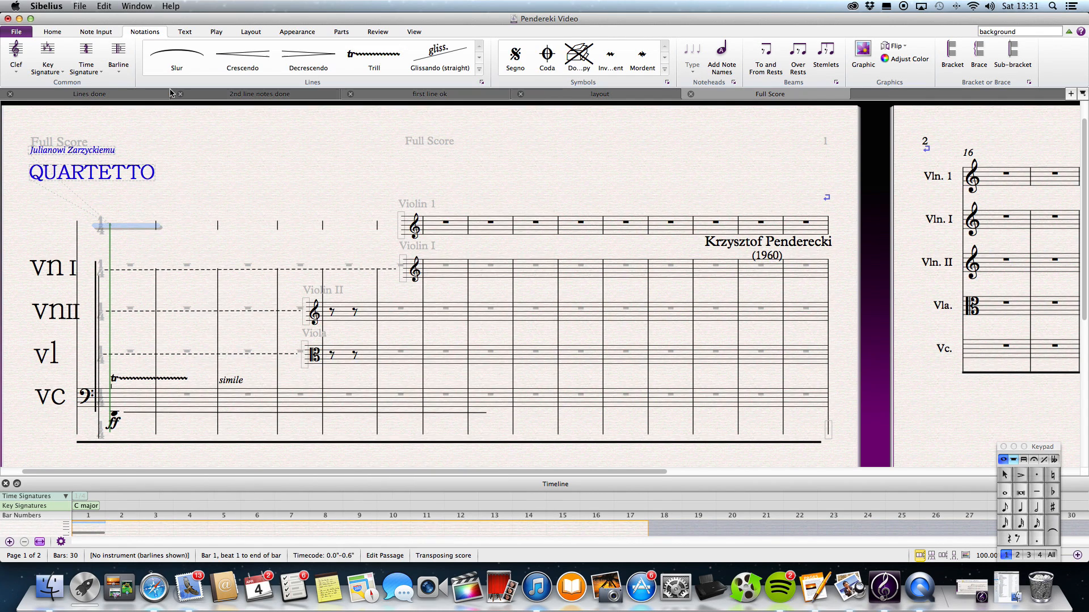
pyautogui.moveTo(127, 214); pyautogui.dragTo(398, 231)
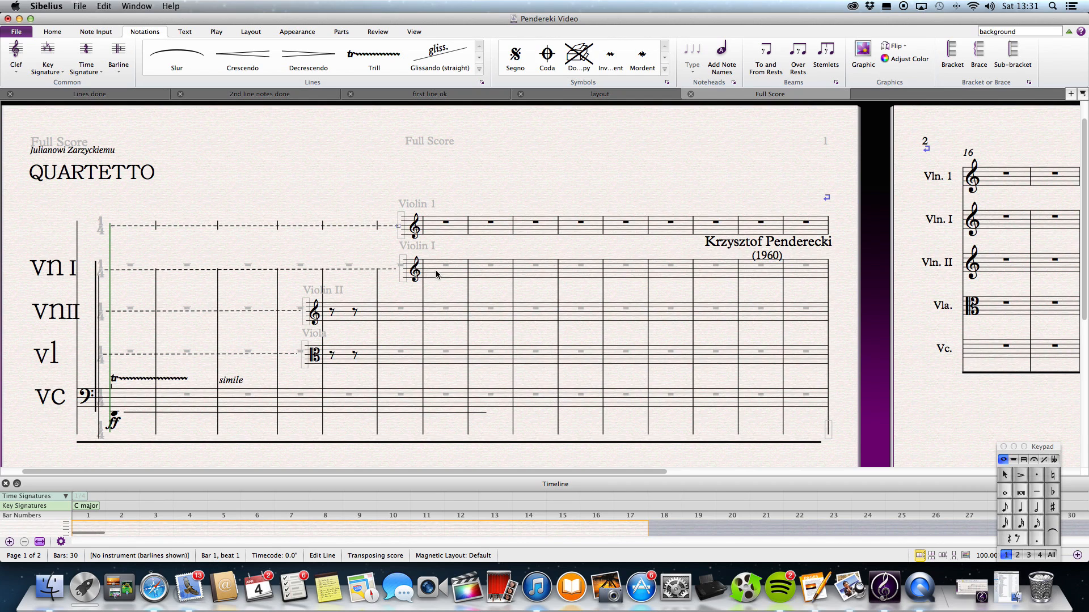
# - Move the original Violin I staff up slightly and extend the vertical line at the system start up to the new Violin 1 staff
pyautogui.moveTo(437, 274); pyautogui.dragTo(437, 268)
pyautogui.click(304, 193)
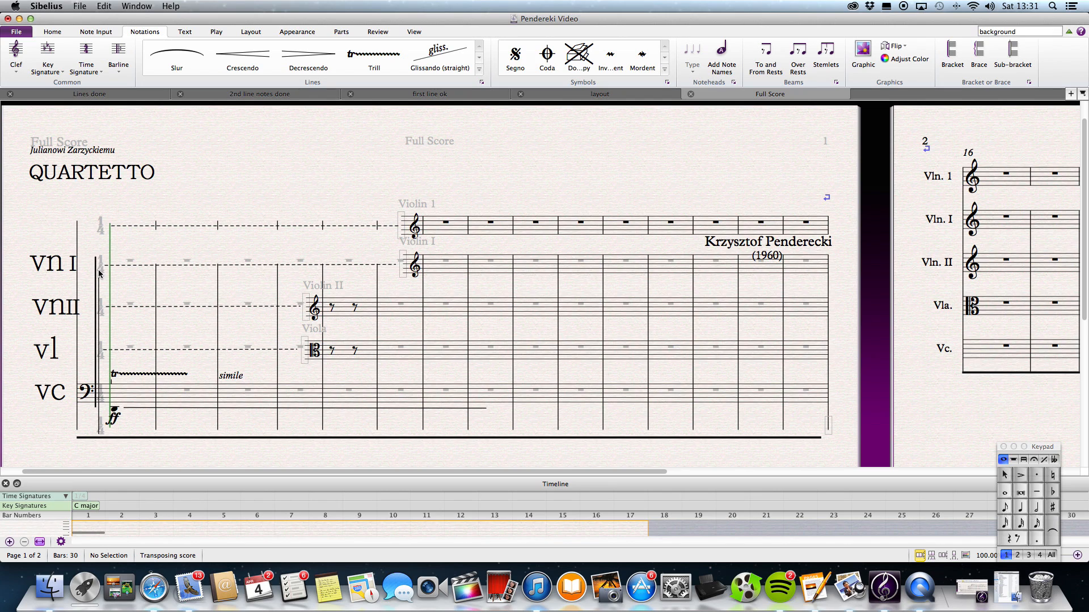
pyautogui.moveTo(99, 274); pyautogui.dragTo(99, 226)
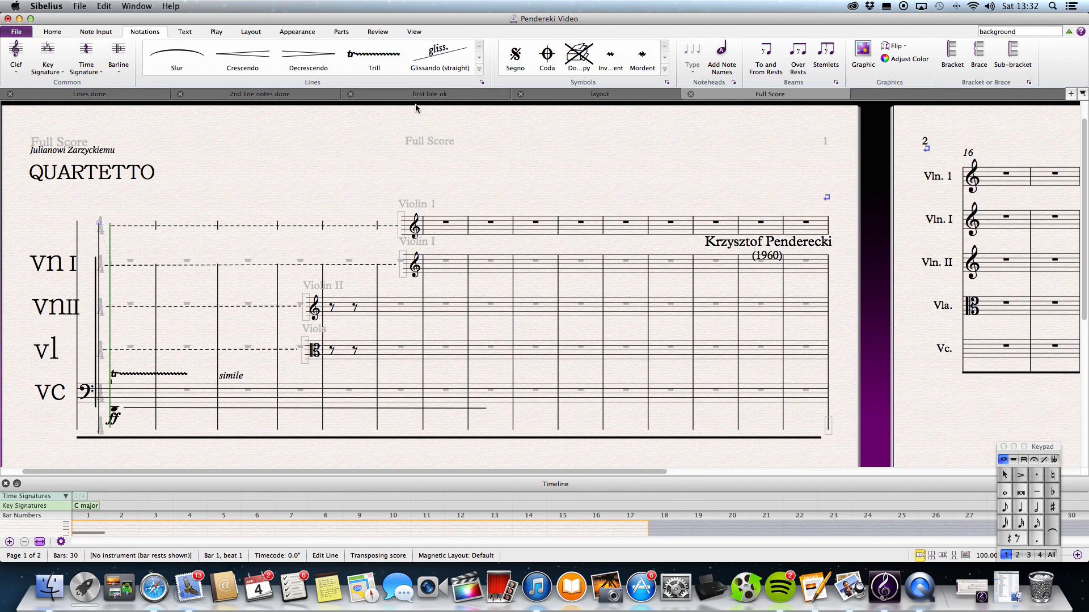
# - Move the thick vertical line at the system start down so it spans from the original Violin I staff to the cello
pyautogui.hscroll(2, 416, 107)
pyautogui.scroll(1, 417, 107)
pyautogui.click(479, 71)
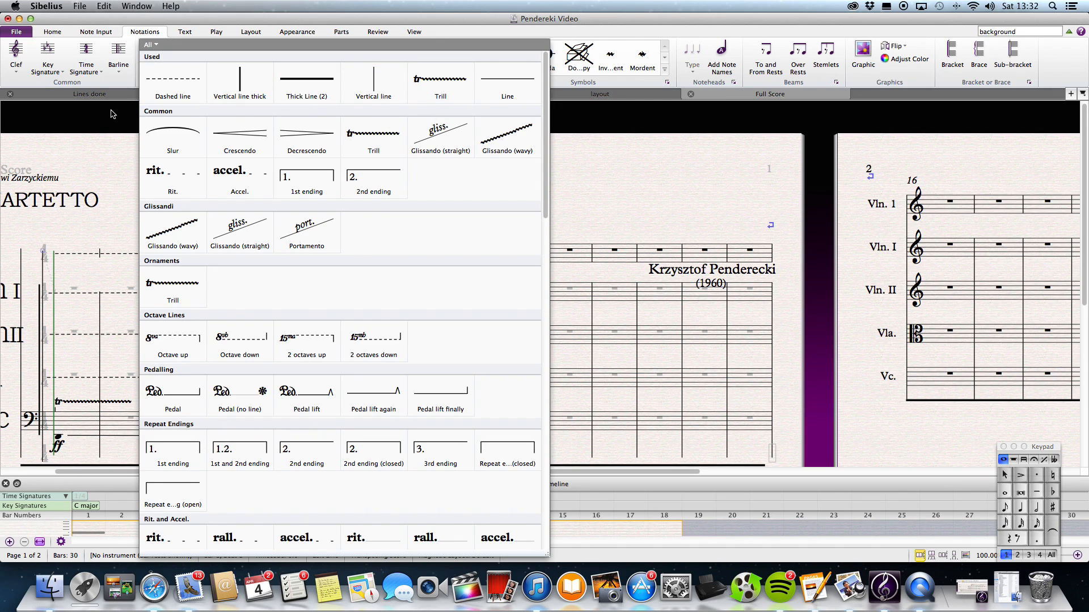
pyautogui.click(112, 113)
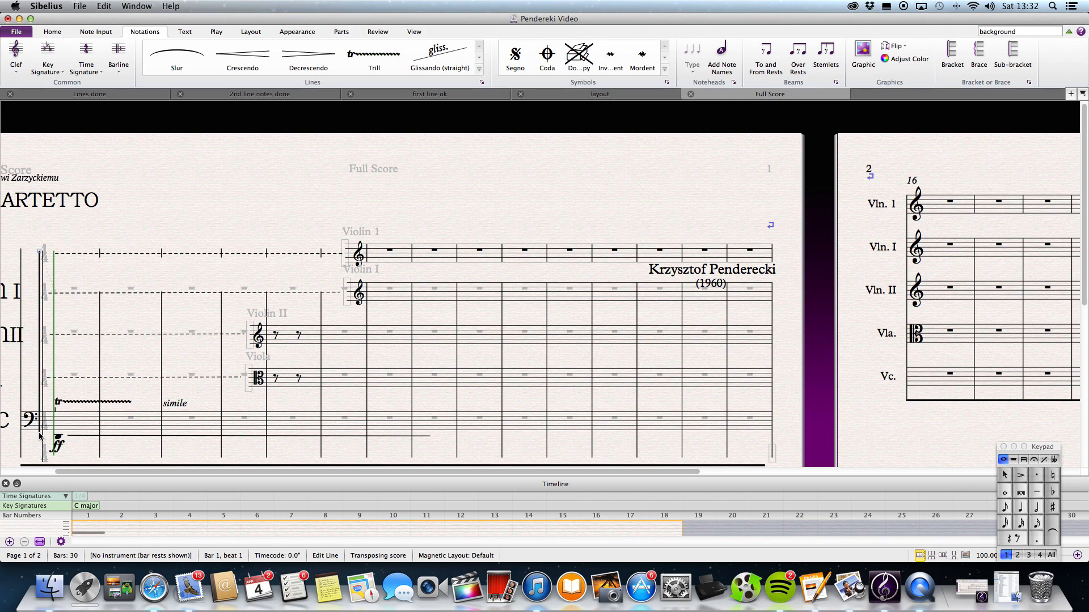
pyautogui.moveTo(40, 434); pyautogui.dragTo(39, 462)
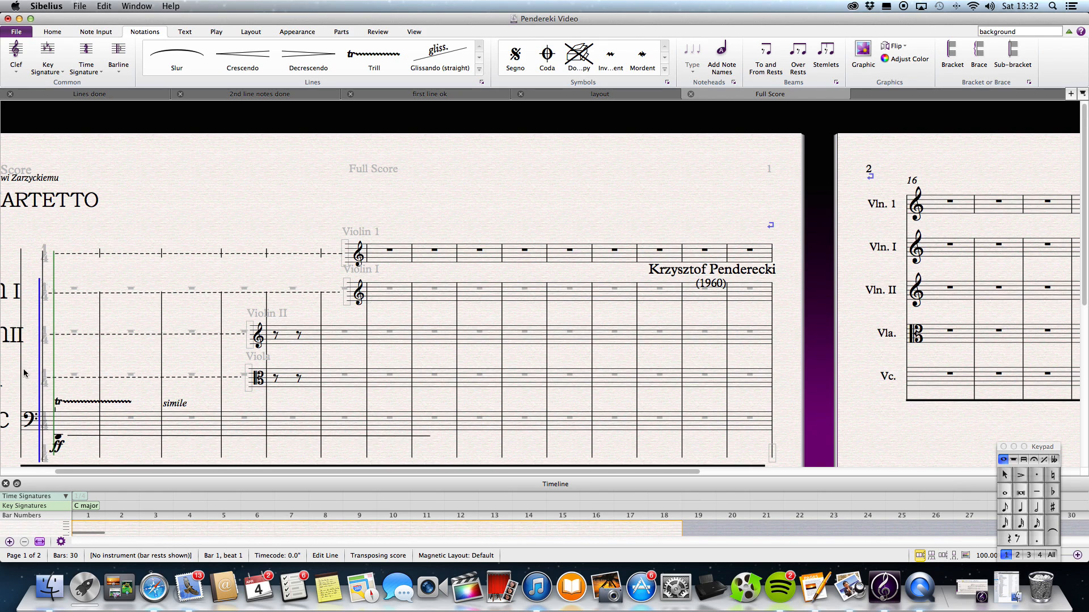
pyautogui.hscroll(-3, 65, 262)
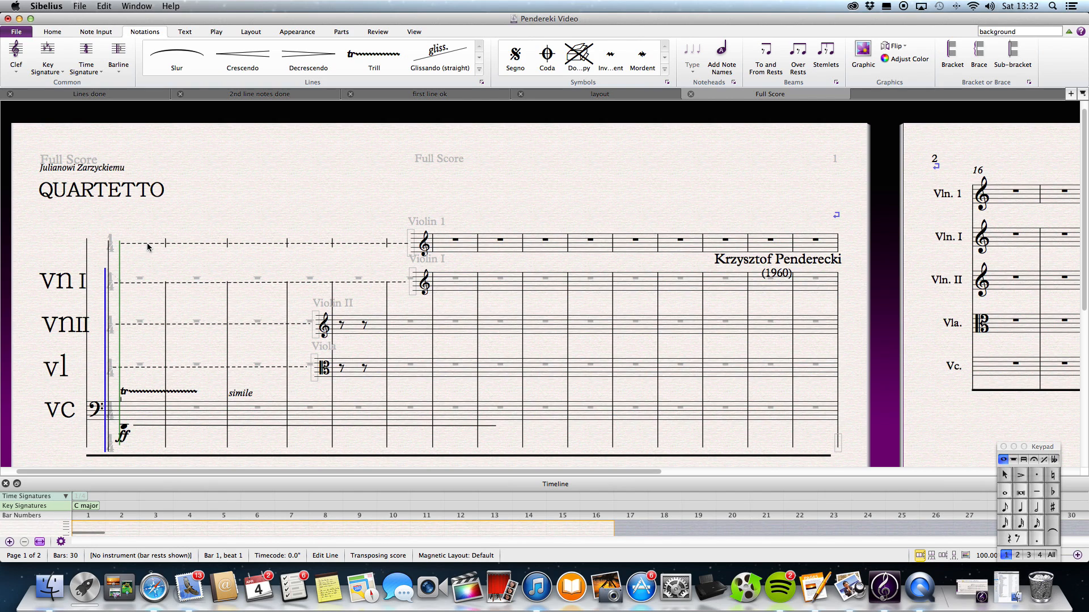
# - Select the new Violin 1 staff through the whole score and delete it
pyautogui.click(147, 247)
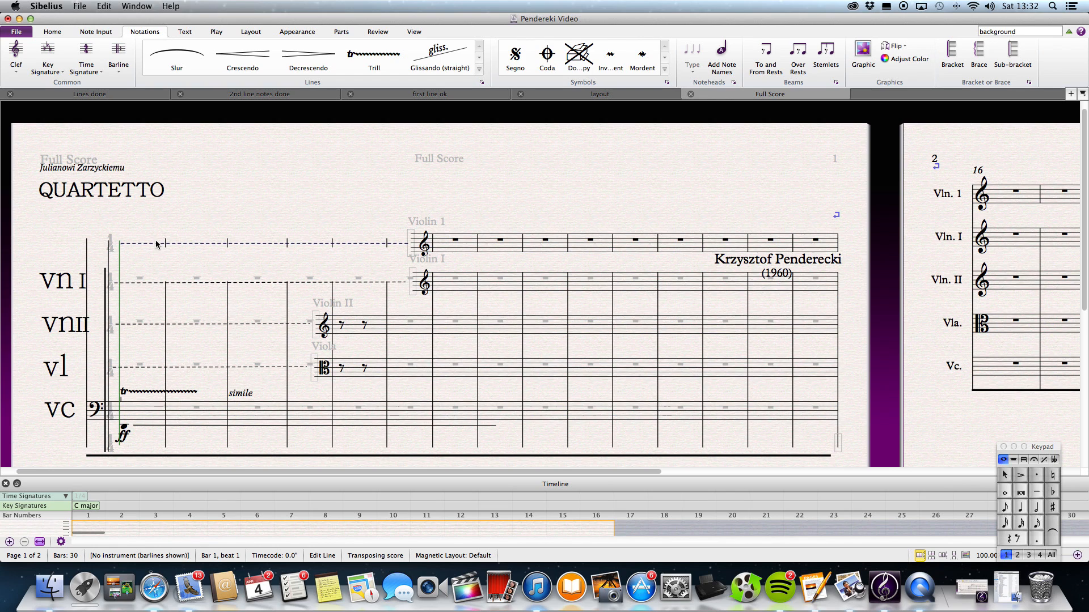
pyautogui.hscroll(-2, 157, 245)
pyautogui.click(491, 244)
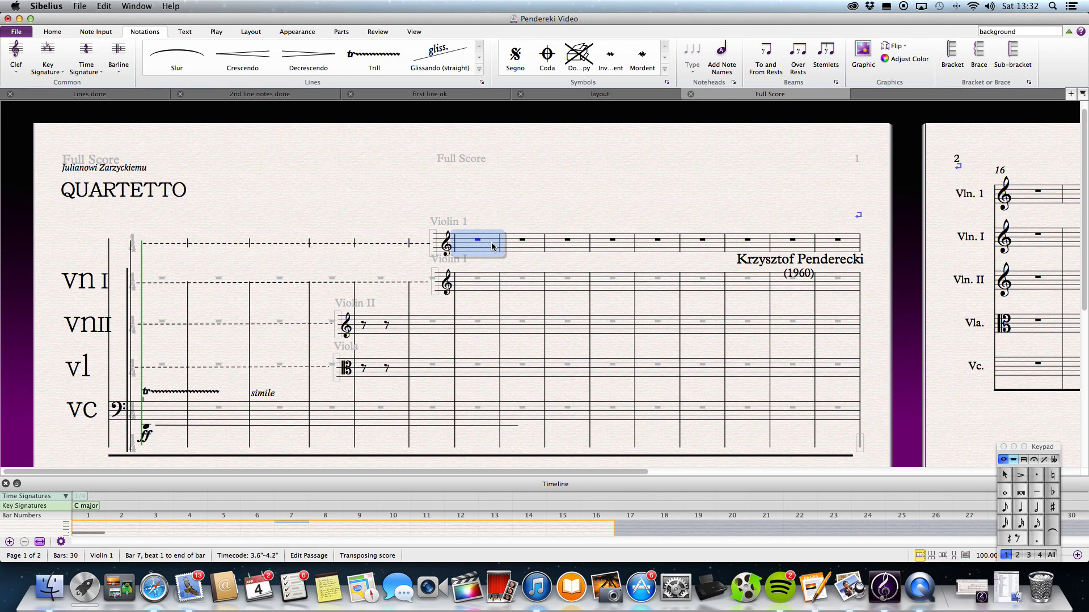
pyautogui.tripleClick(523, 247)
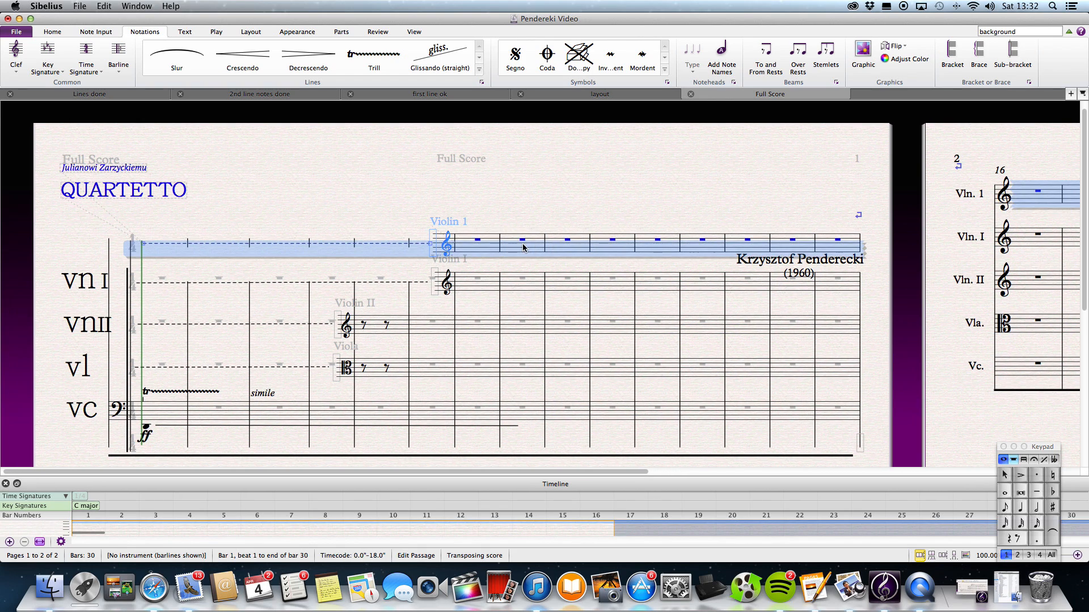
pyautogui.press('Delete')
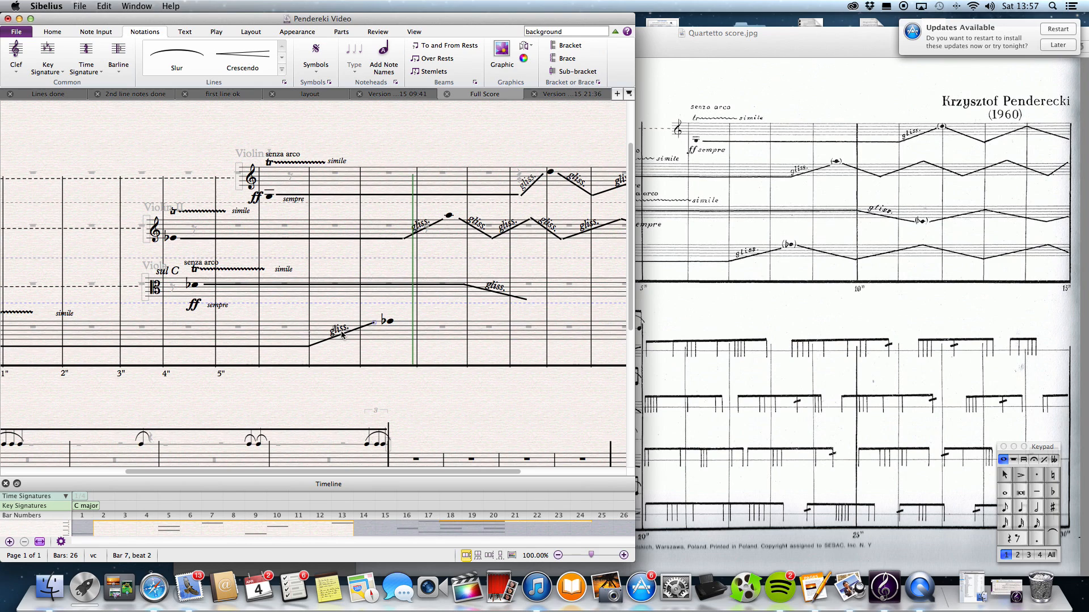
# - Add a gliss medium no text line to the cello staff in bar 10, just after the flat note
pyautogui.click(424, 331)
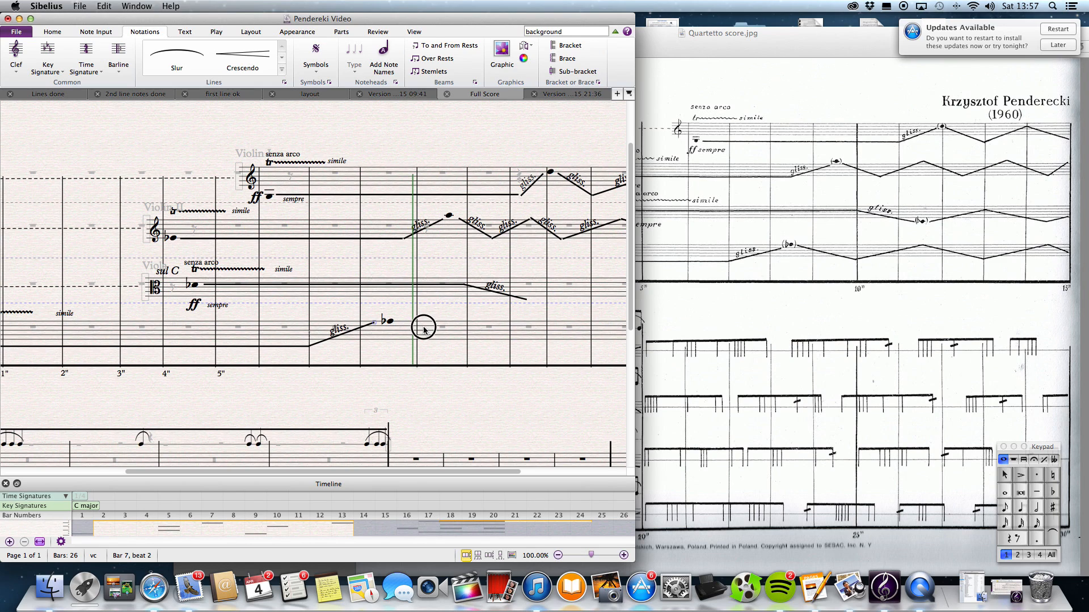
pyautogui.click(282, 72)
pyautogui.click(282, 71)
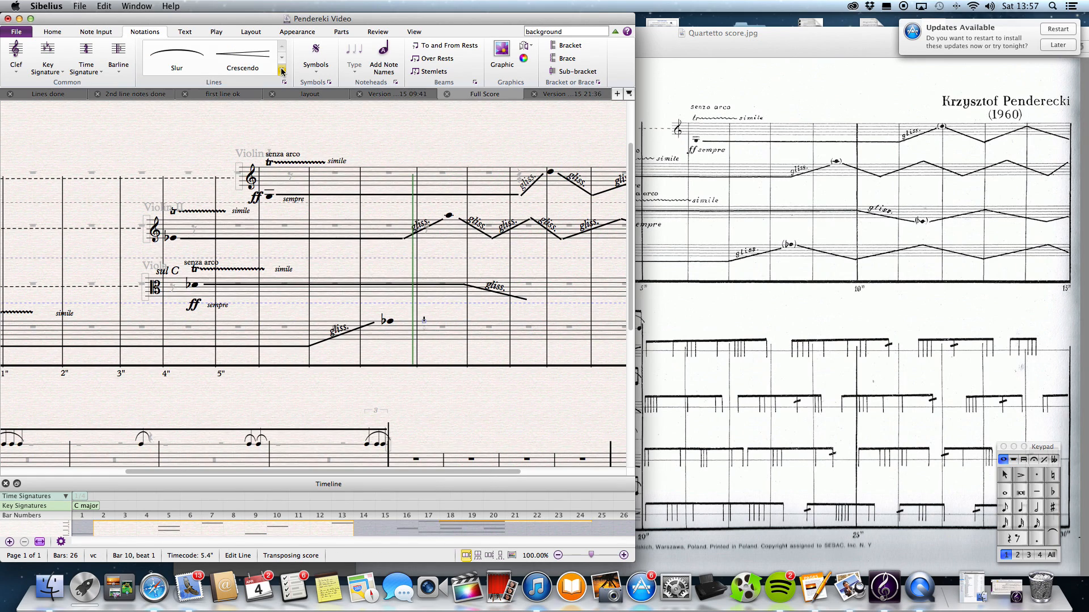
pyautogui.click(281, 71)
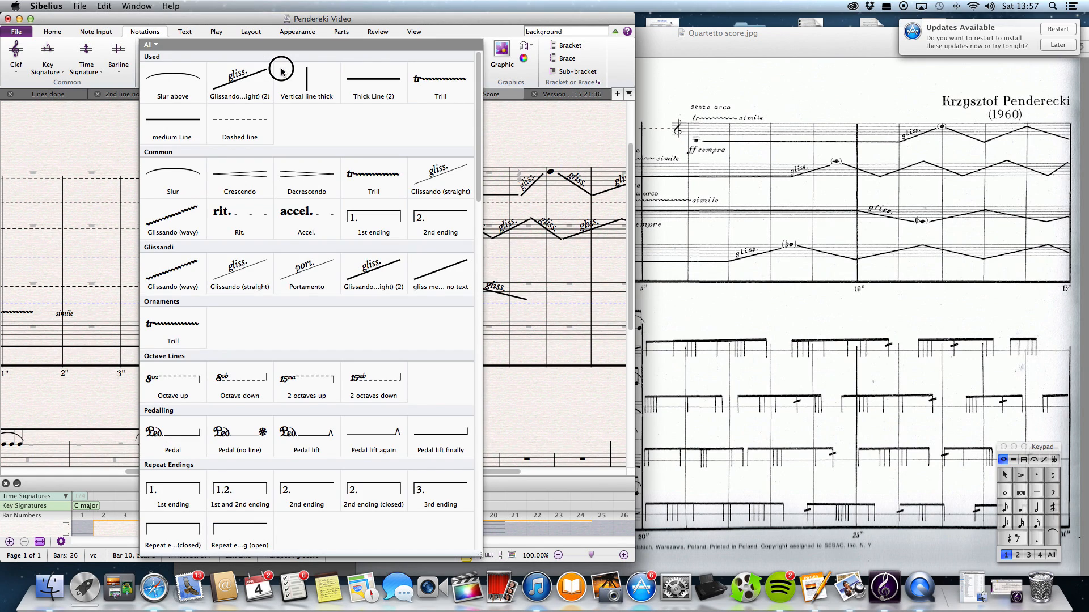
pyautogui.click(282, 71)
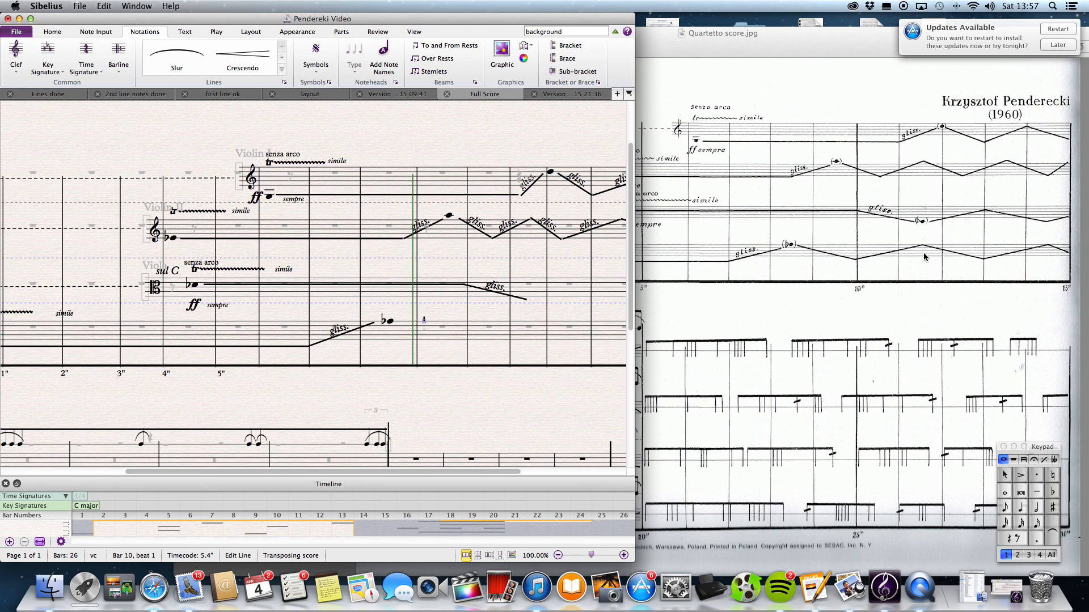
pyautogui.click(282, 71)
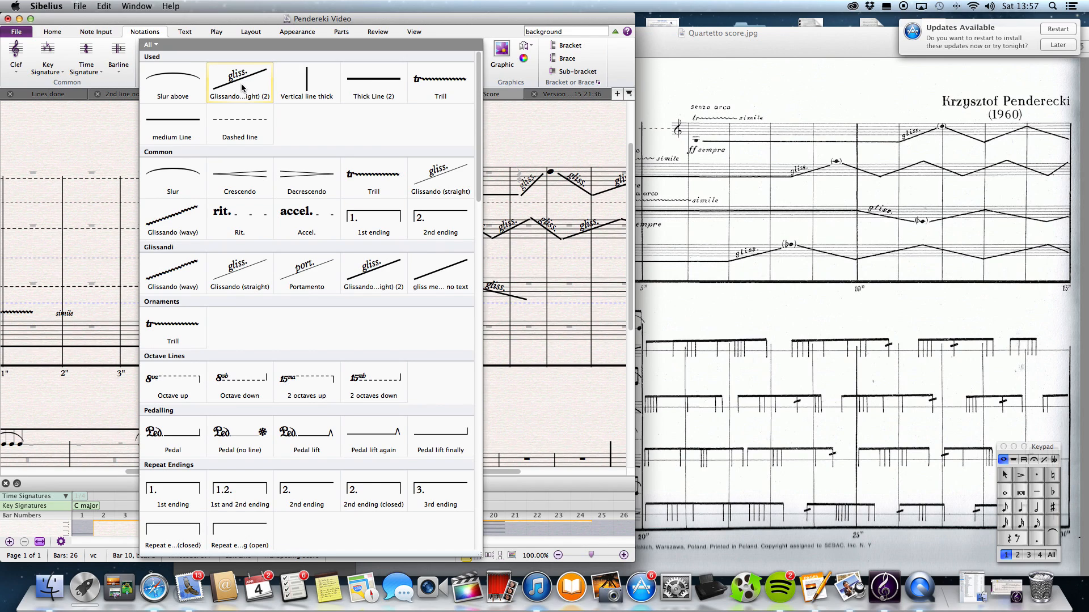
pyautogui.click(448, 279)
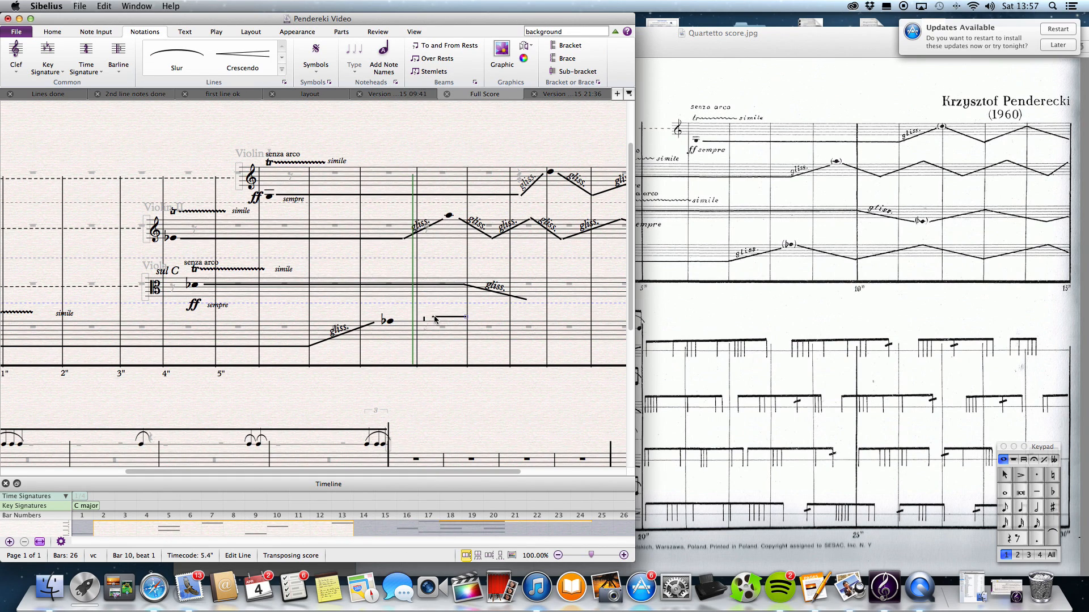
# - Define a new staff line based on Glissando thick (straight) (2)
pyautogui.click(285, 82)
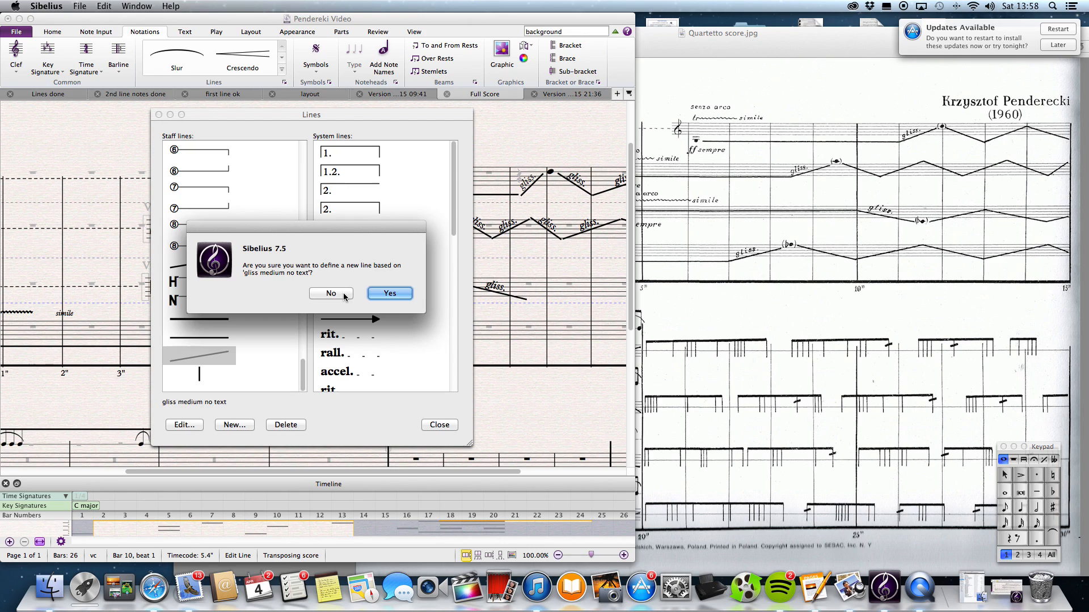
pyautogui.click(343, 294)
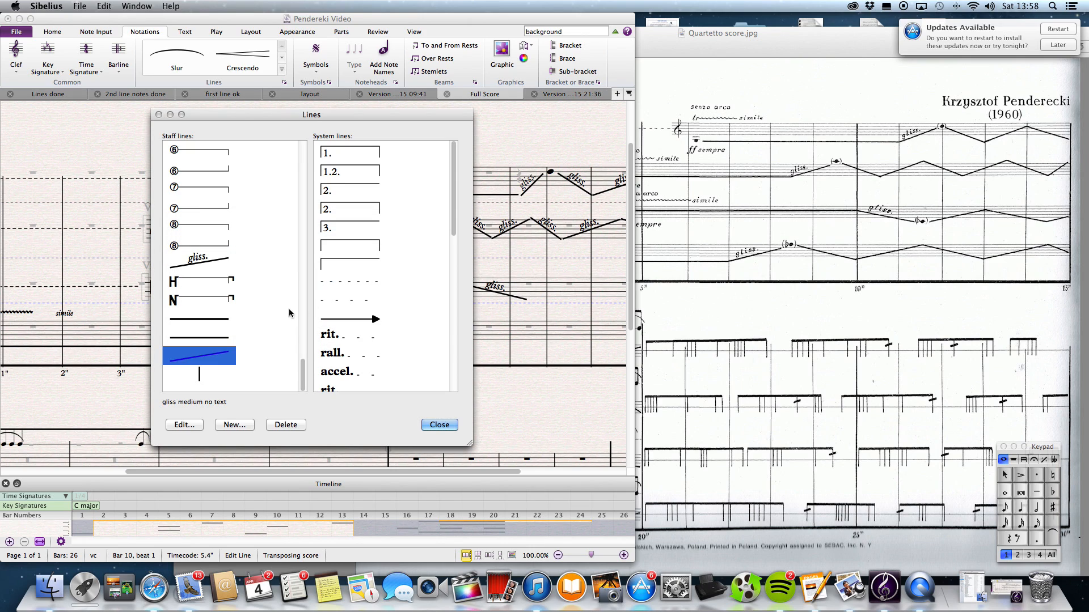
pyautogui.click(204, 265)
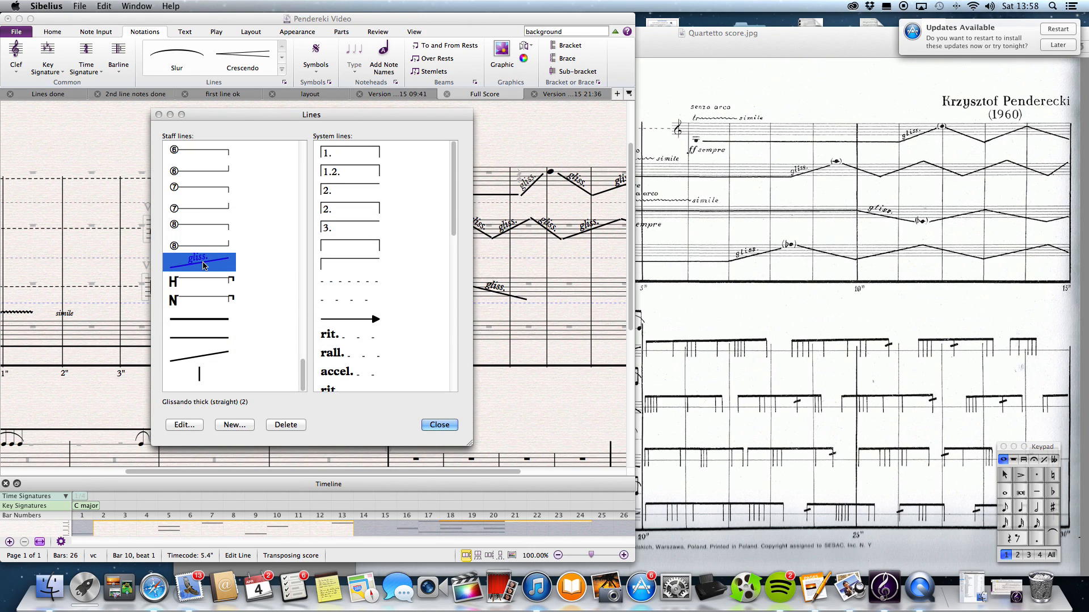
pyautogui.click(235, 424)
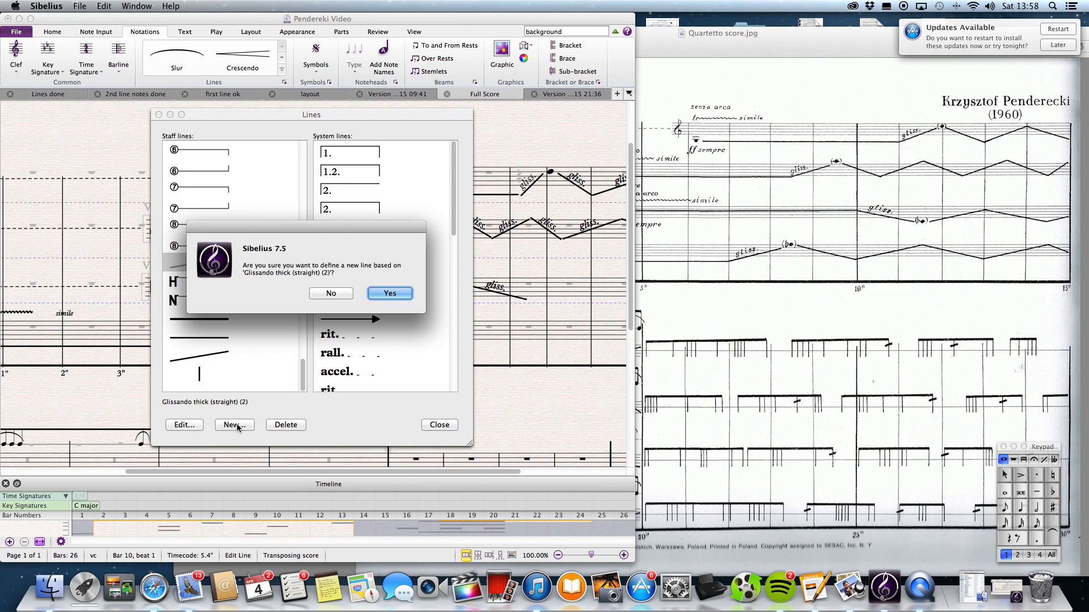
pyautogui.click(390, 293)
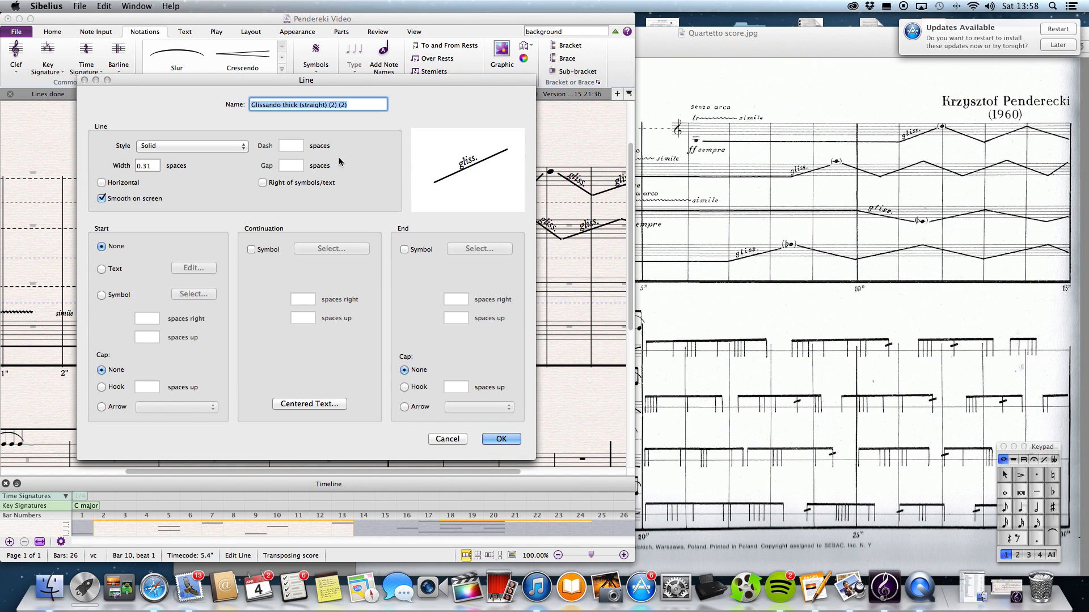
# - Remove the centered "gliss." text from the new line and name it Glissando thick no text
pyautogui.click(311, 406)
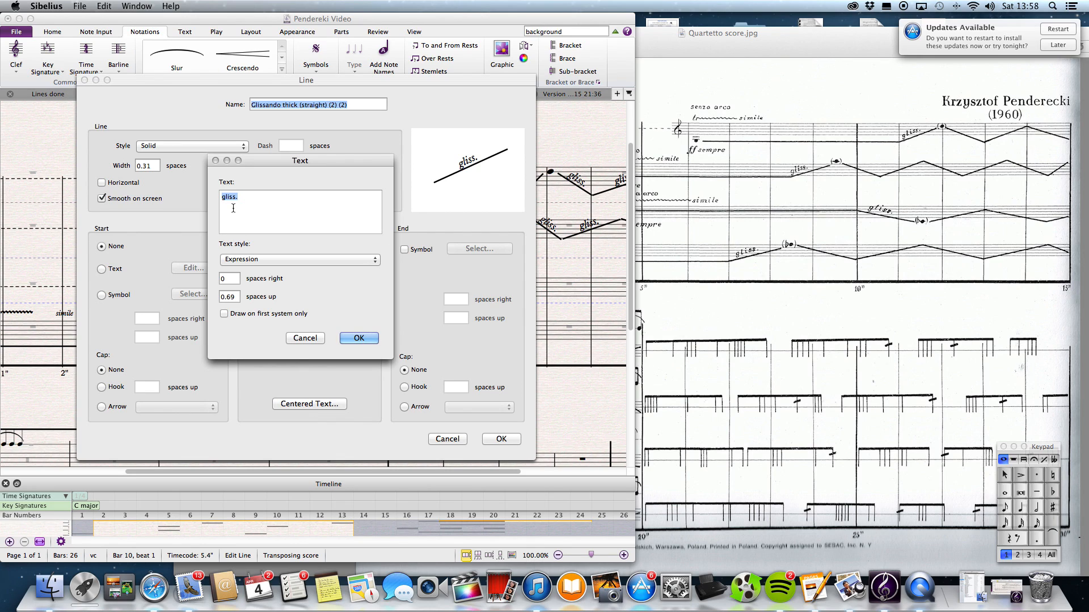
pyautogui.press('BackSpace')
pyautogui.click(359, 339)
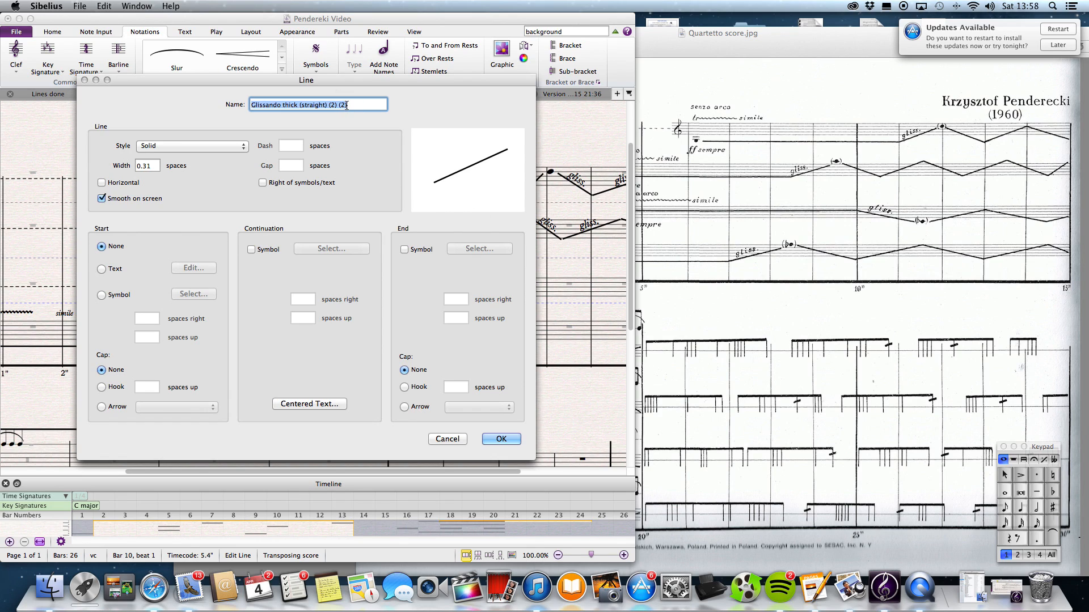
pyautogui.moveTo(346, 105); pyautogui.dragTo(299, 105)
pyautogui.write('no tex')
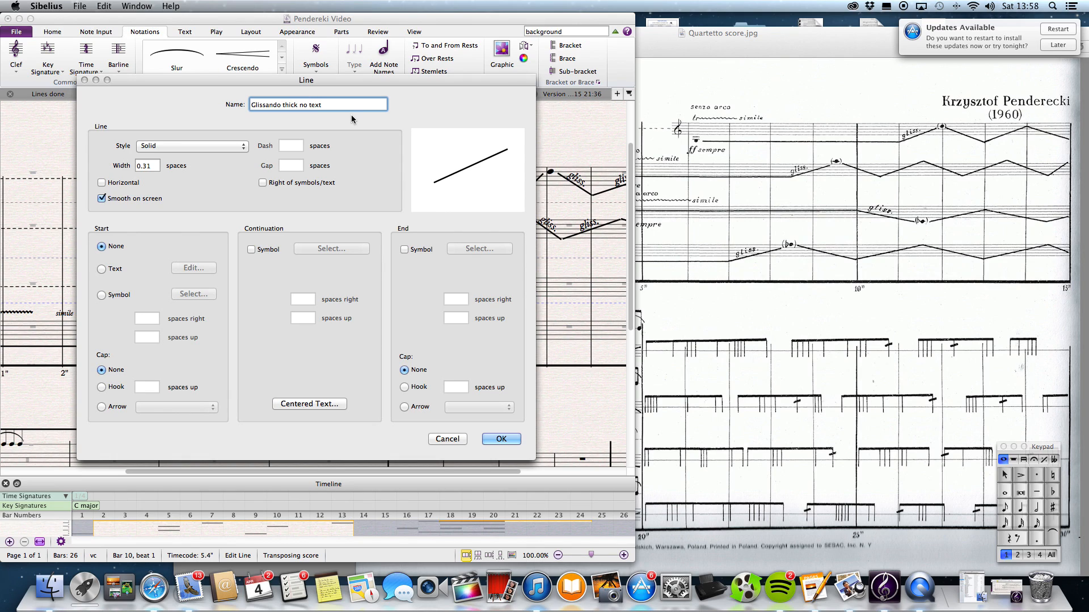
pyautogui.click(502, 439)
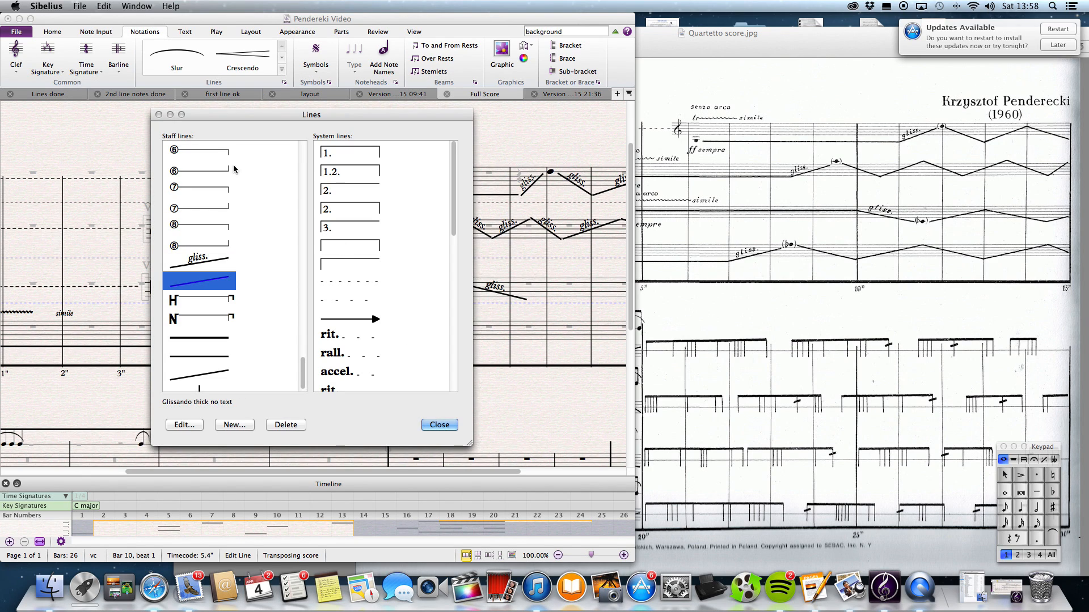
pyautogui.click(439, 426)
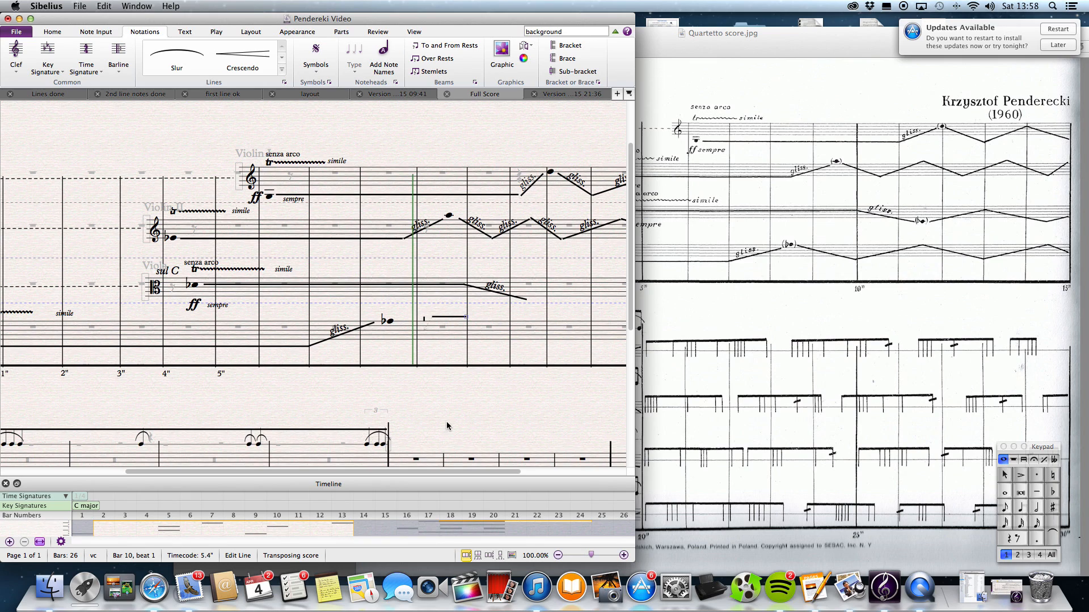
# - Slope the plain glissando line in the cello staff downward from the flat note to the end of bar 10
pyautogui.hscroll(1, 445, 293)
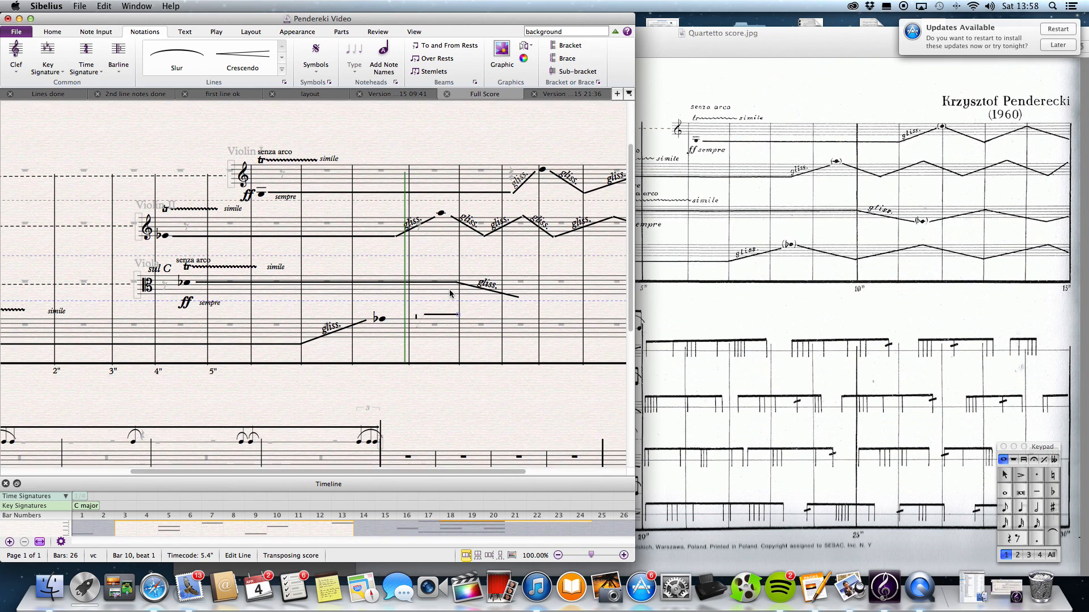
pyautogui.scroll(-1, 446, 293)
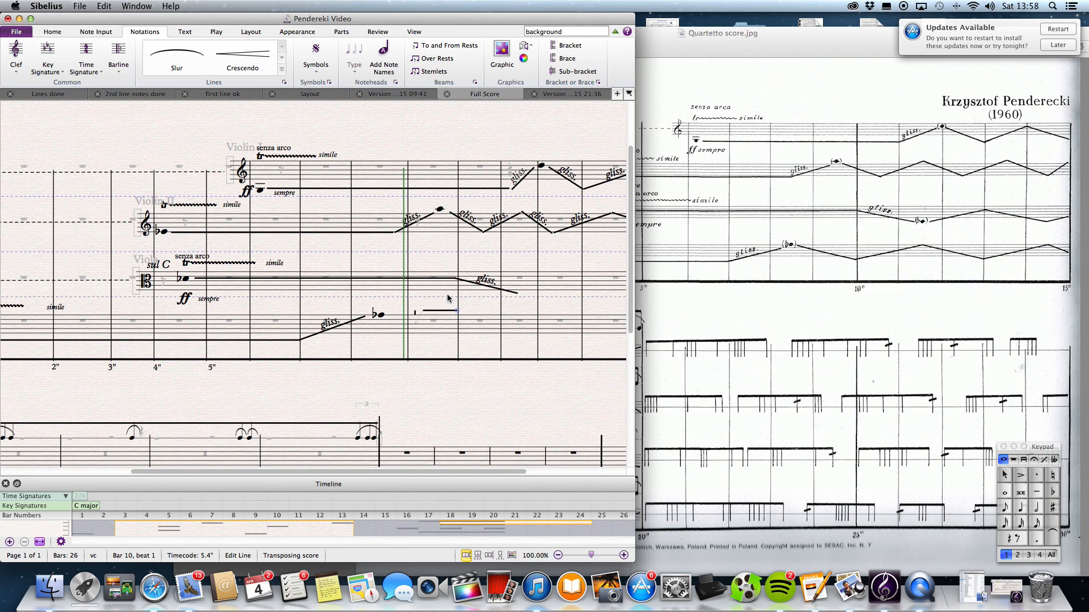
pyautogui.hscroll(2, 446, 294)
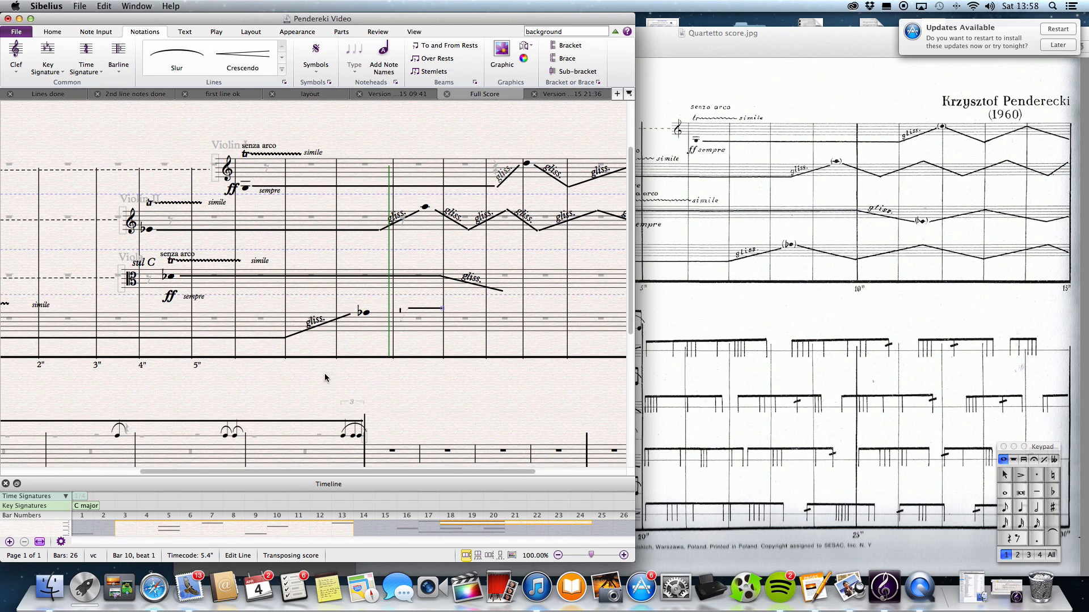
pyautogui.scroll(-1, 363, 343)
pyautogui.click(400, 307)
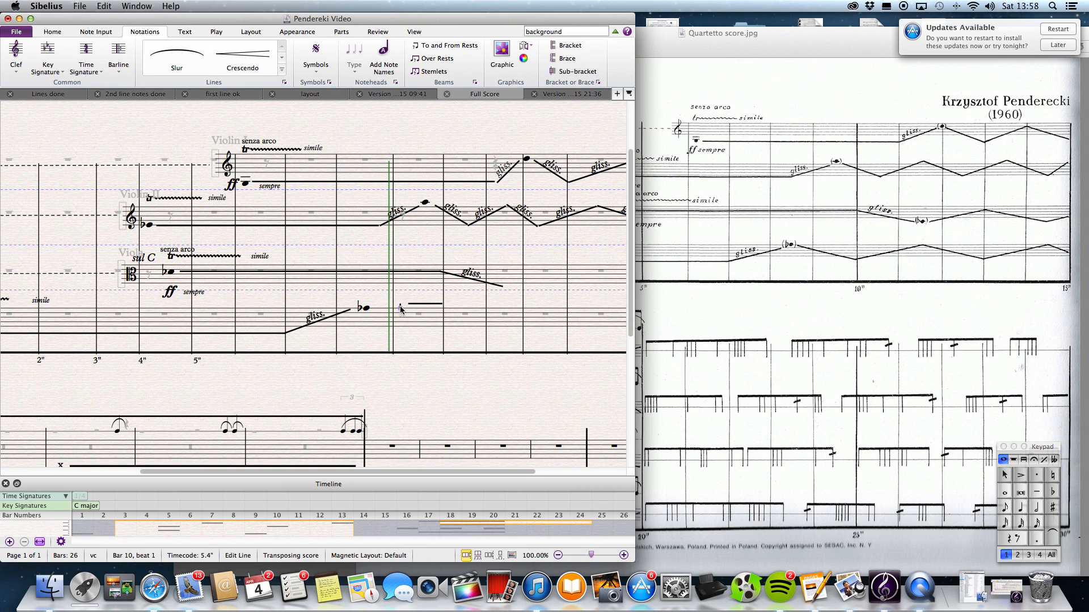
pyautogui.click(409, 307)
pyautogui.moveTo(409, 307); pyautogui.dragTo(435, 327)
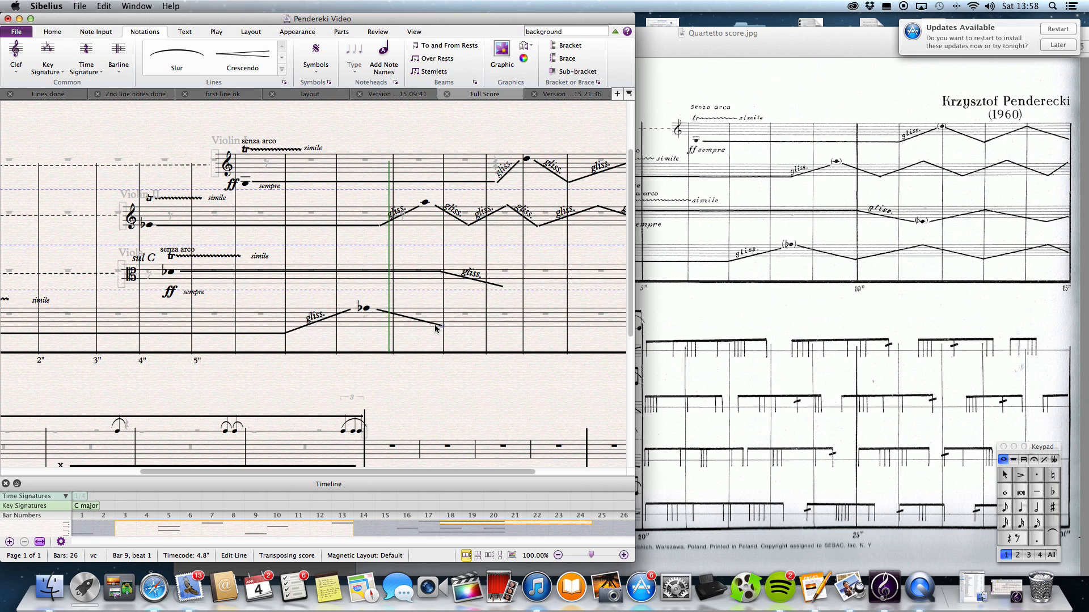
# - Repeat the plain glissando line along the cello staff, alternating upward and downward slopes to form a zigzag towards the system's end
pyautogui.press('r')
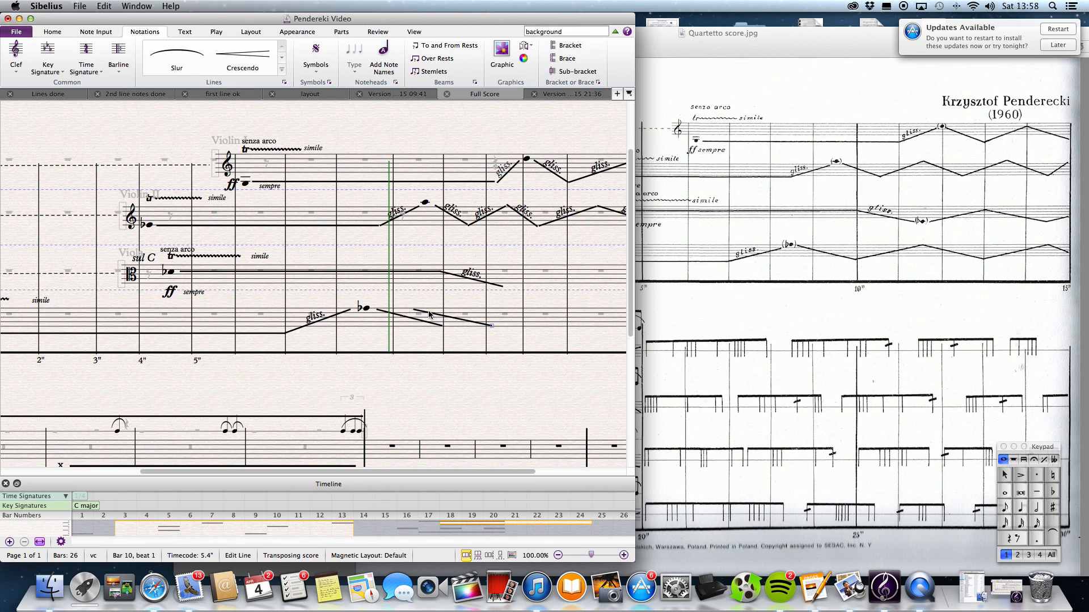
pyautogui.moveTo(414, 310); pyautogui.dragTo(511, 313)
pyautogui.moveTo(533, 312); pyautogui.dragTo(537, 311)
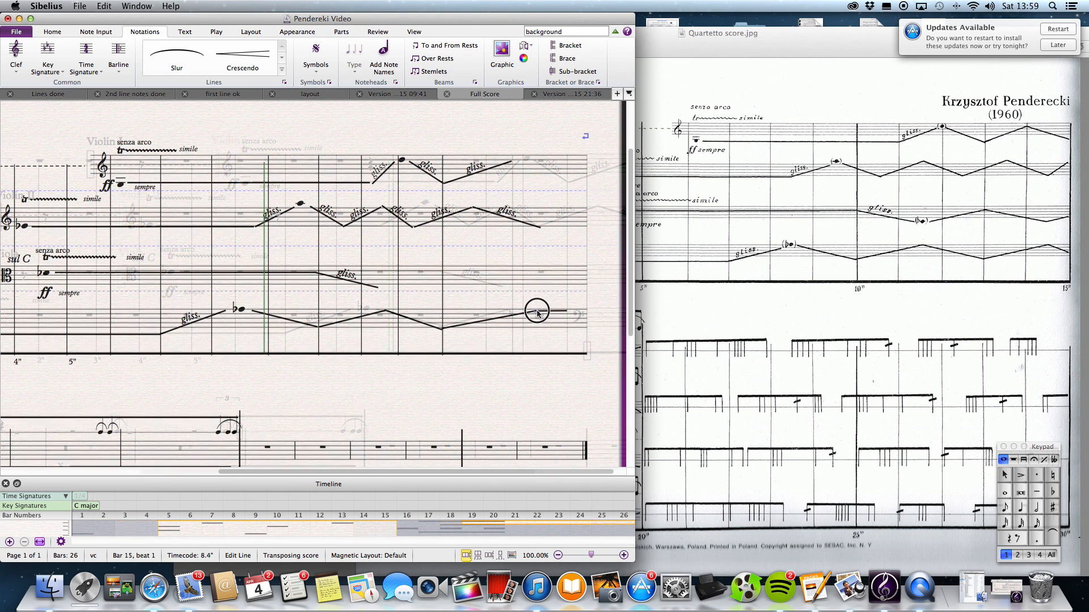
pyautogui.moveTo(536, 312); pyautogui.dragTo(586, 296)
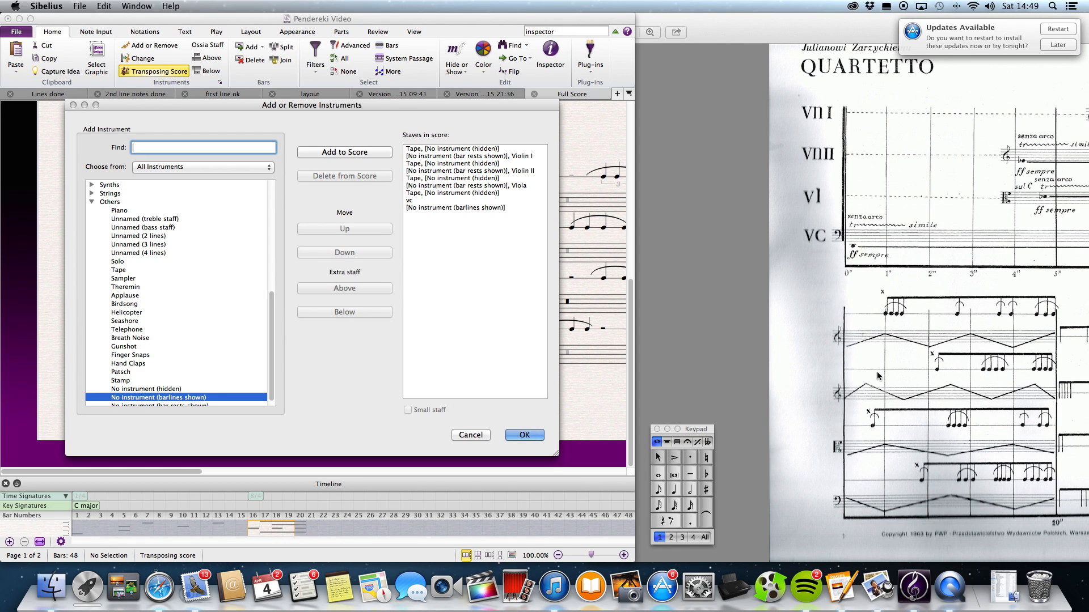
# - Leave the instrument list unchanged and select the visible rest in bar 18 of the Tape staff above Violin II
pyautogui.click(475, 435)
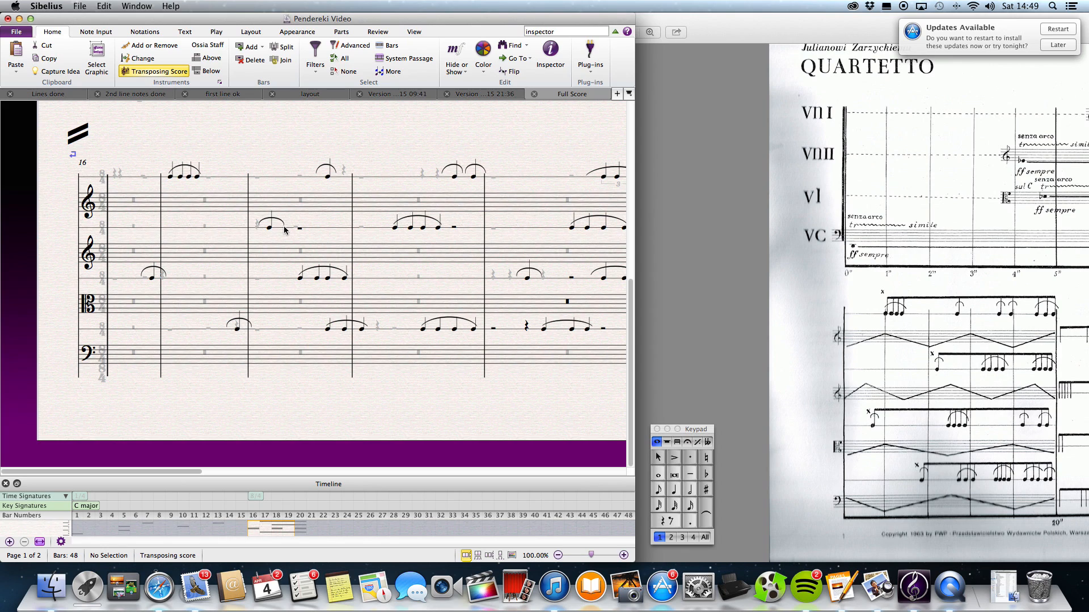
pyautogui.click(301, 229)
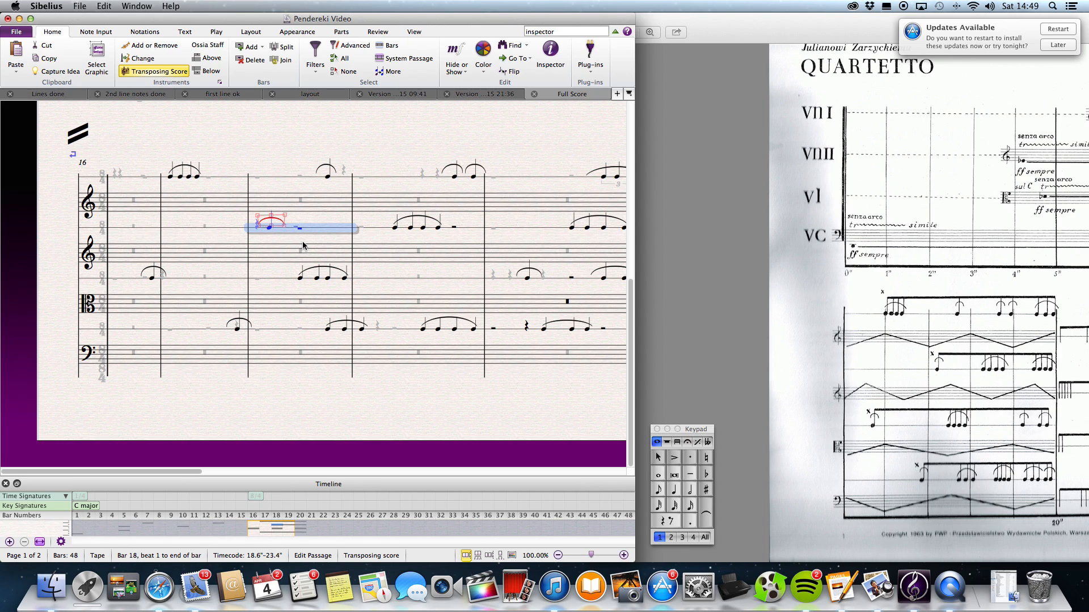
pyautogui.click(305, 238)
pyautogui.click(301, 228)
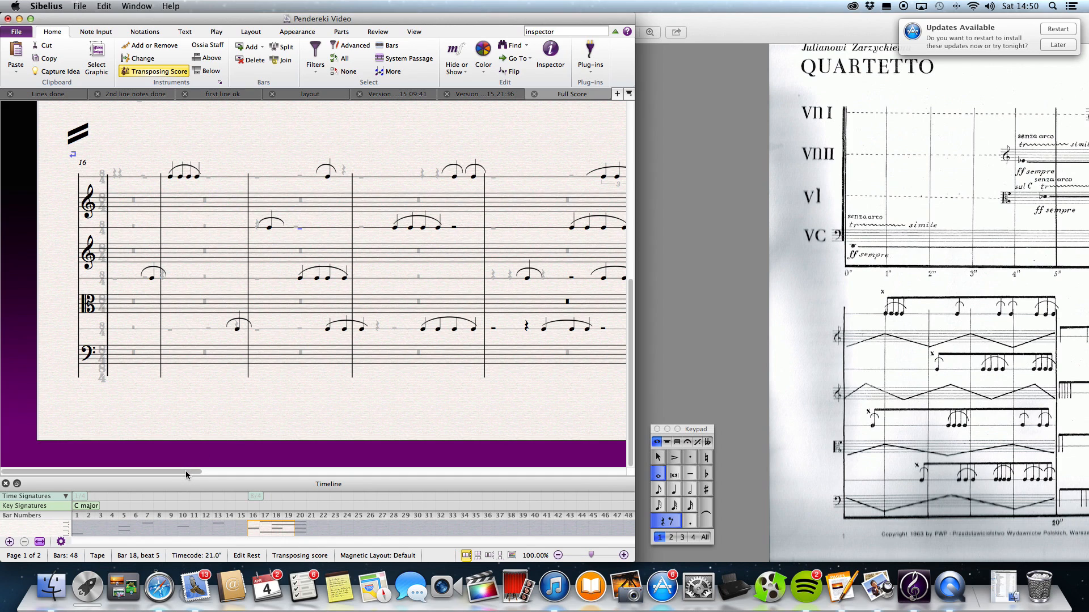
pyautogui.moveTo(185, 471); pyautogui.dragTo(211, 473)
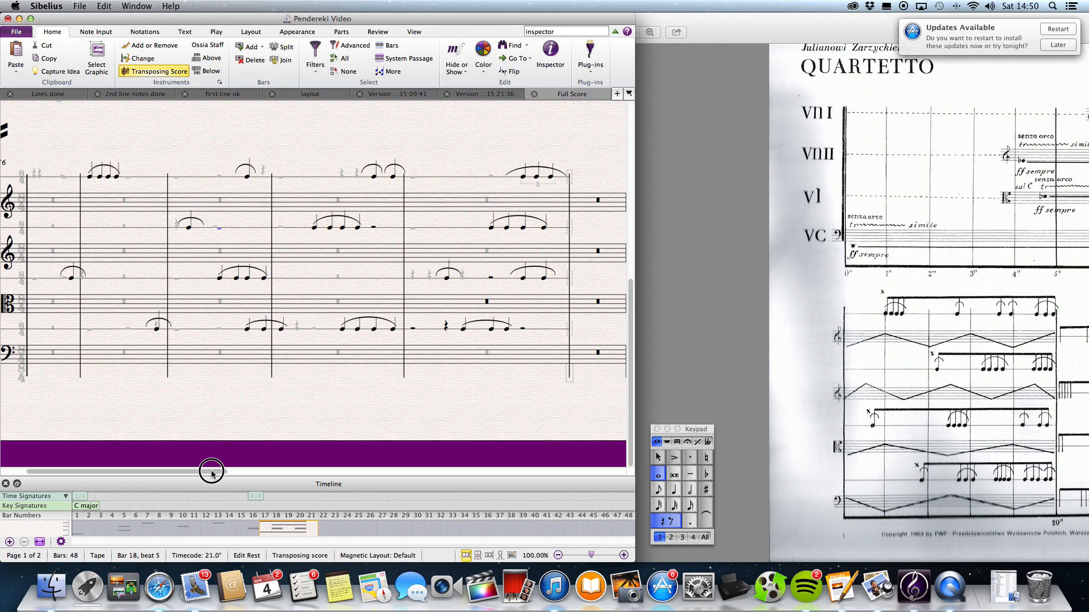
pyautogui.moveTo(211, 473); pyautogui.dragTo(212, 473)
pyautogui.moveTo(188, 472); pyautogui.dragTo(165, 475)
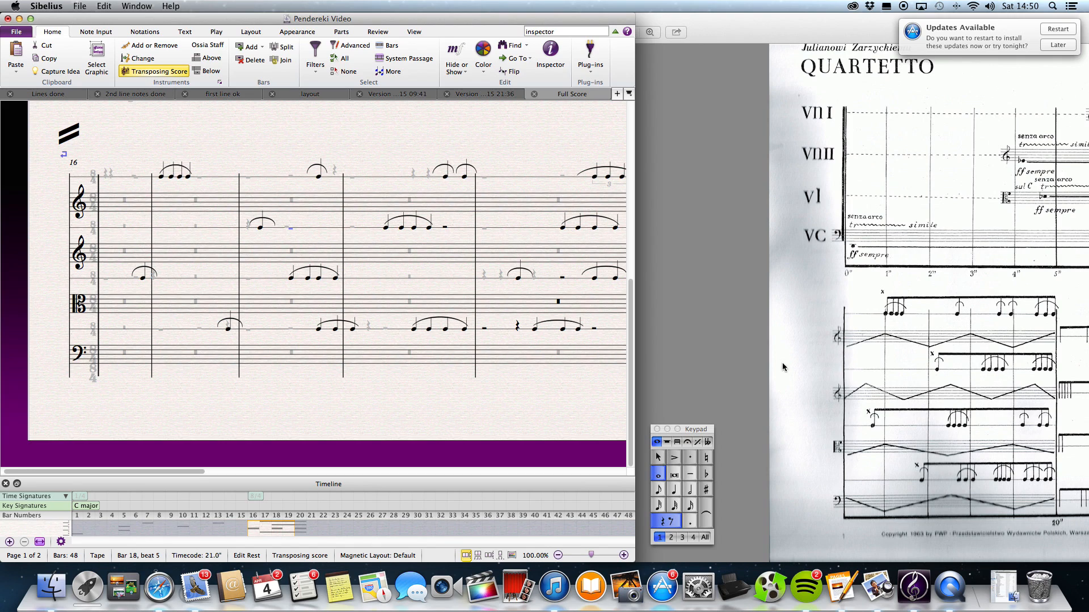
# - Tighten the horizontal spacing of the notes in bars 19 and 20 of the Tape staff above the cello
pyautogui.click(465, 328)
pyautogui.click(456, 327)
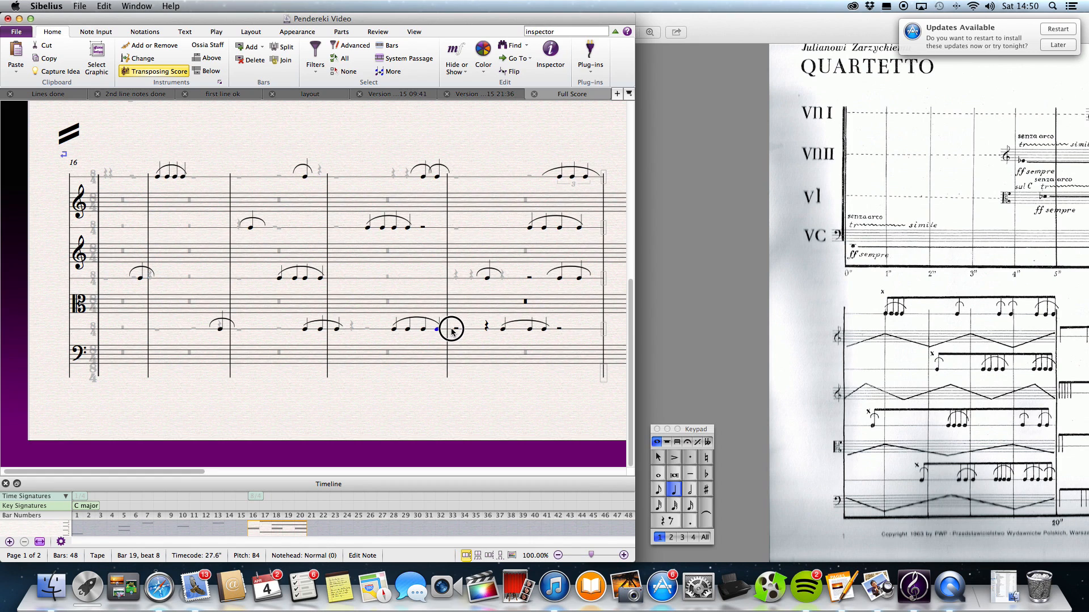
pyautogui.click(529, 331)
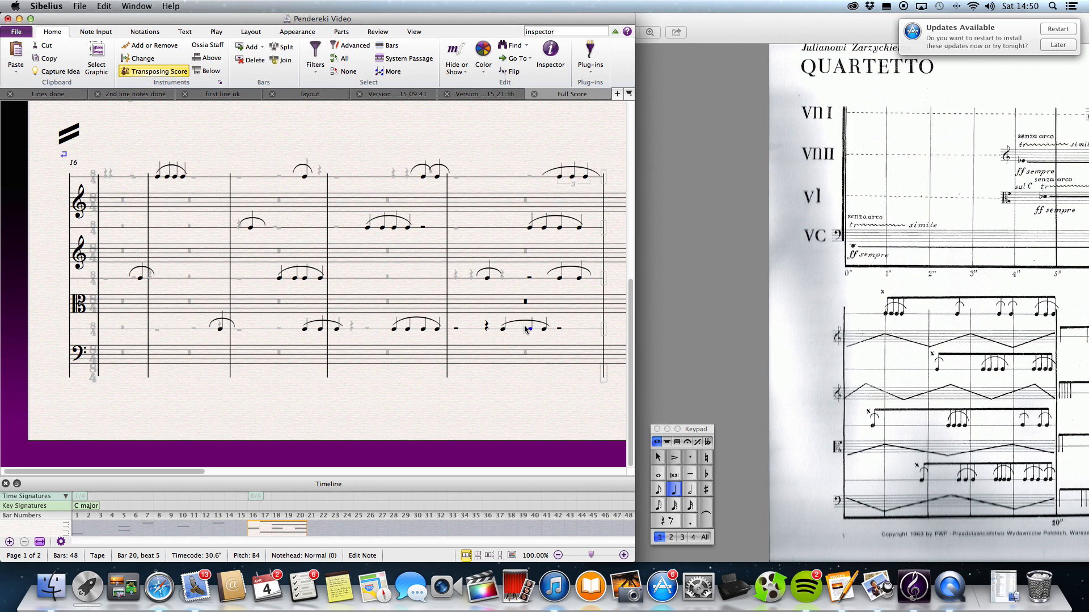
pyautogui.click(530, 330)
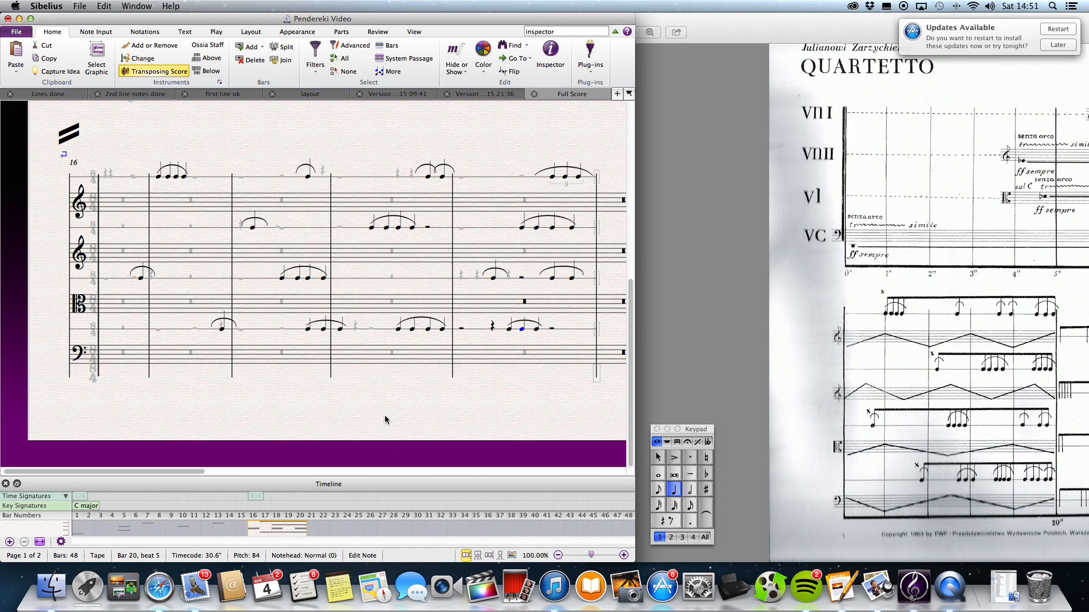
# - Replace the visible half rest ending bar 20 of the Tape staff above the cello with two quarter notes
pyautogui.click(551, 330)
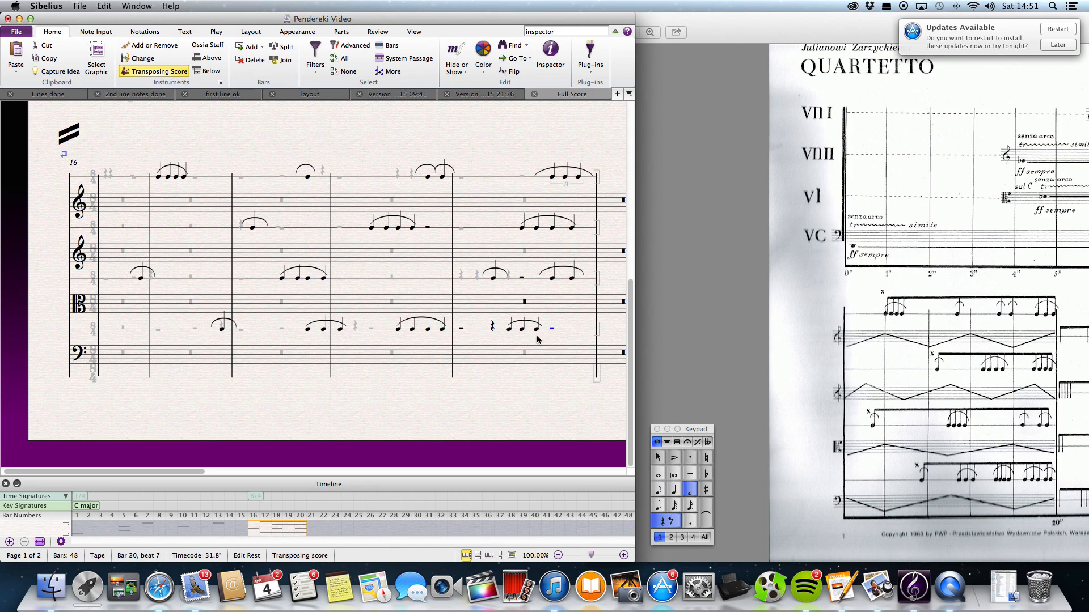
pyautogui.click(677, 493)
pyautogui.press('Escape')
pyautogui.click(557, 332)
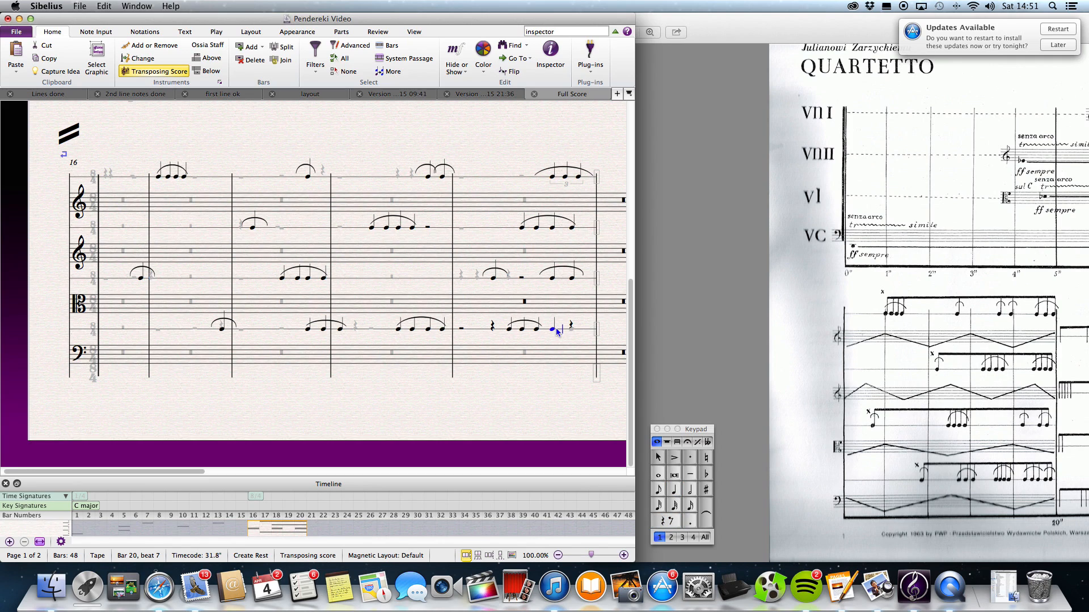
pyautogui.click(578, 332)
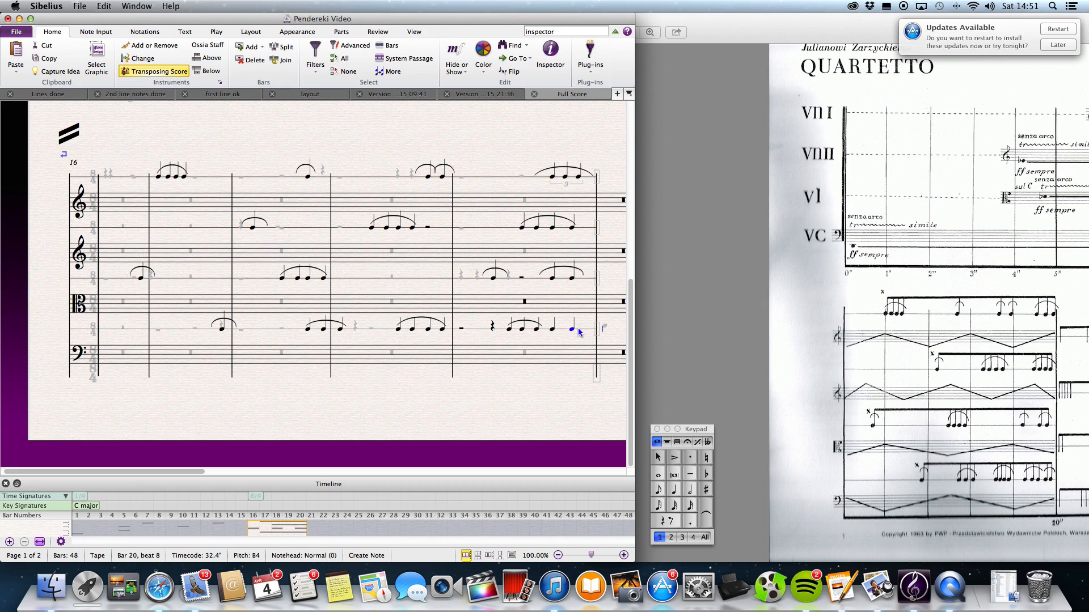
pyautogui.press('Escape')
# - Duplicate the three-note slur in bar 20 of that Tape staff and place the copy over the two new quarter notes
pyautogui.click(531, 322)
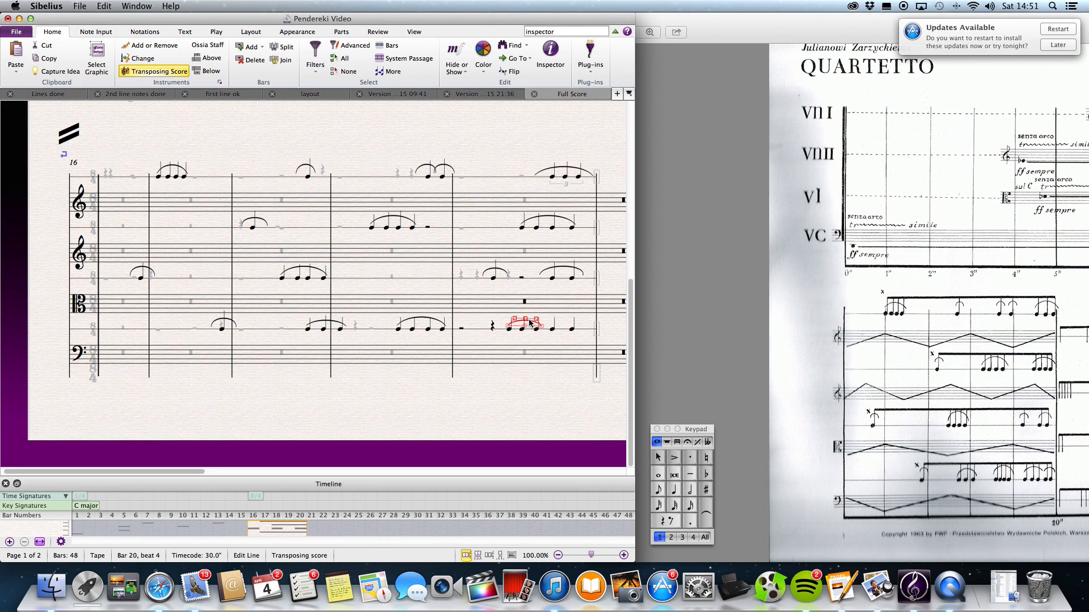
pyautogui.press('r')
pyautogui.press('z')
pyautogui.moveTo(338, 314); pyautogui.dragTo(406, 314)
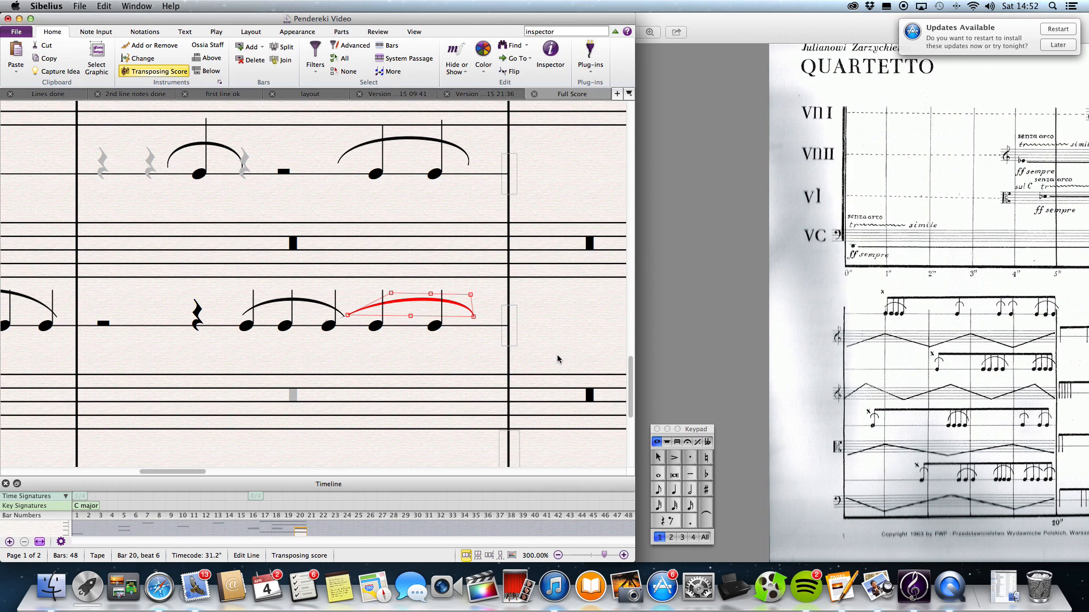
# - Pull in both ends of the duplicated slur so it spans just the last two quarter notes, and adjust its curve
pyautogui.click(349, 316)
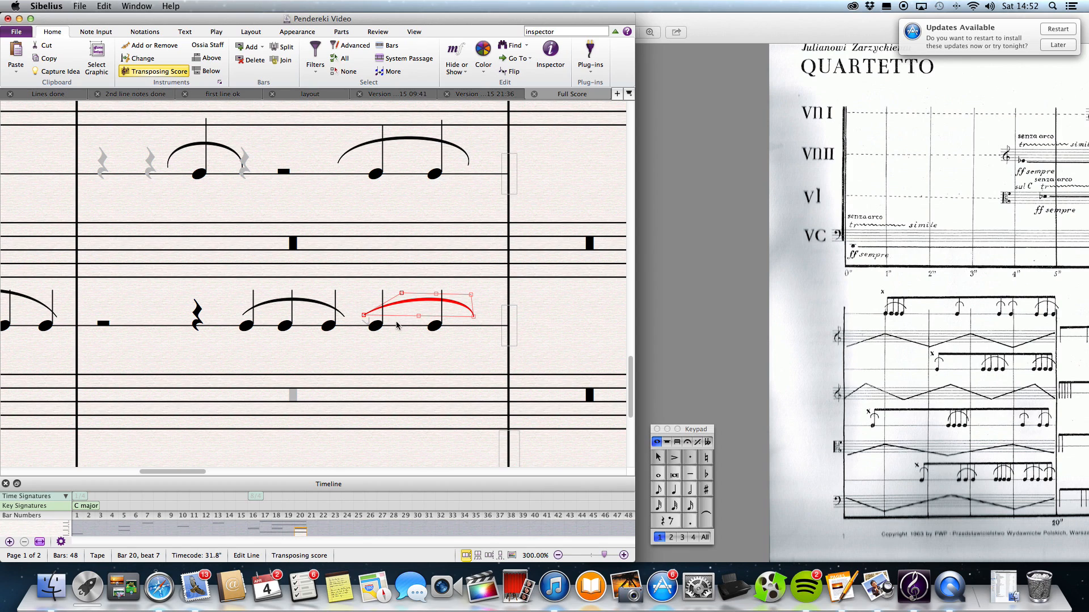
pyautogui.moveTo(348, 316); pyautogui.dragTo(364, 315)
pyautogui.moveTo(473, 319); pyautogui.dragTo(364, 317)
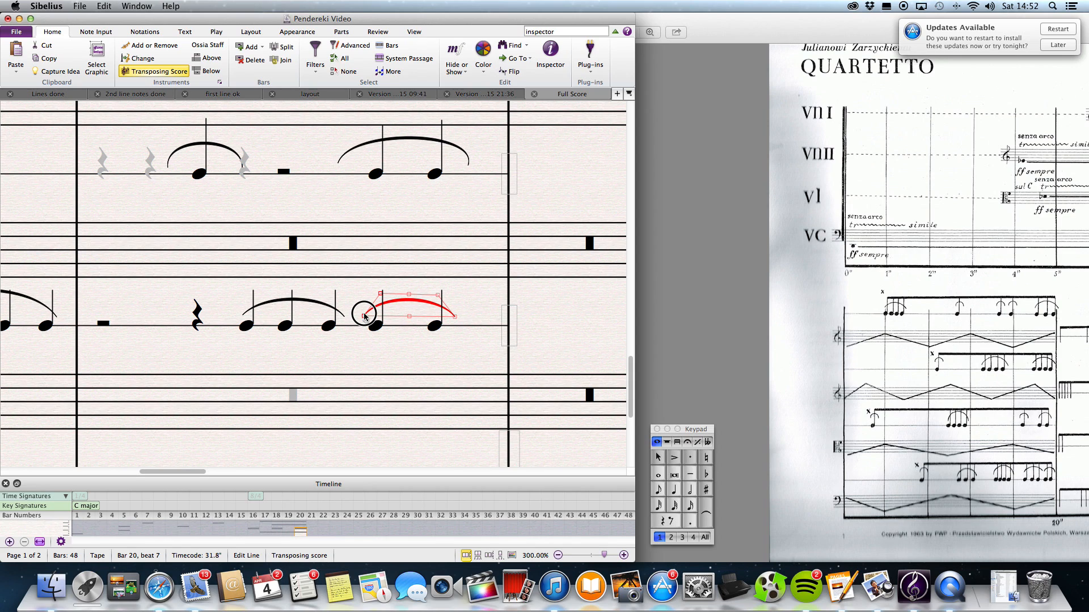
pyautogui.click(454, 317)
pyautogui.moveTo(384, 296); pyautogui.dragTo(390, 299)
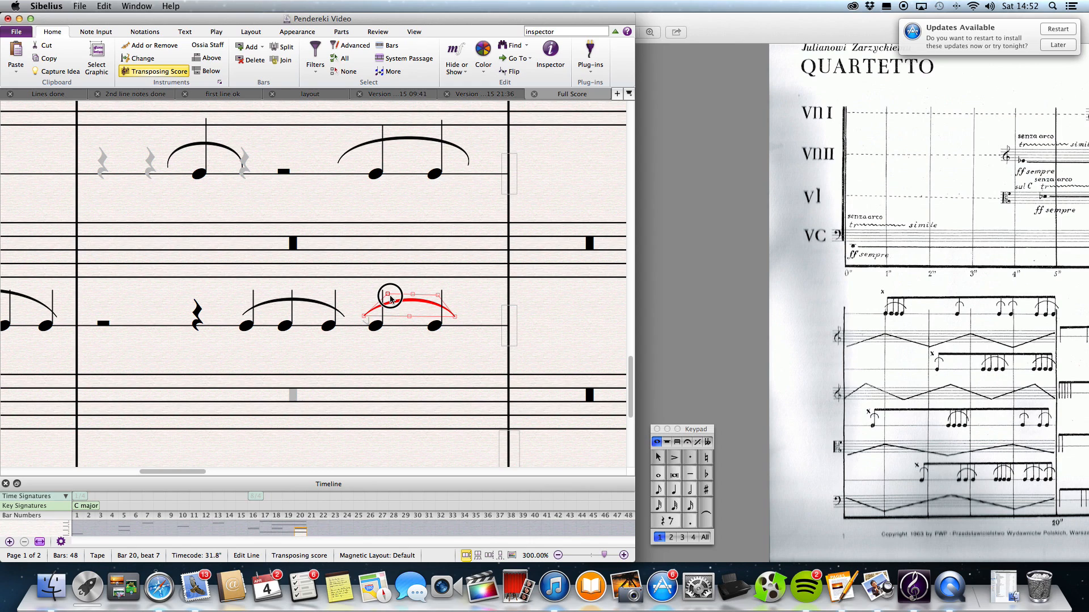